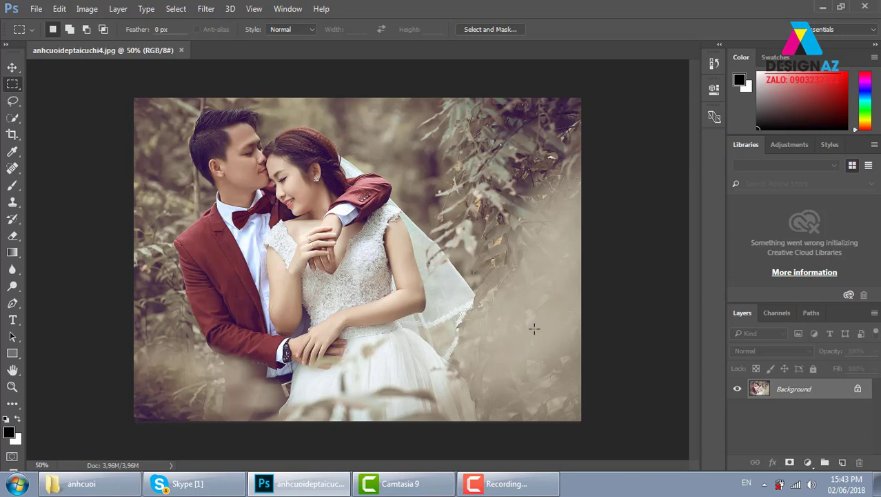
# Duplicate the wedding photo's Background as Layer 1 and switch to the Move tool
pyautogui.hotkey('ctrl', 'j')
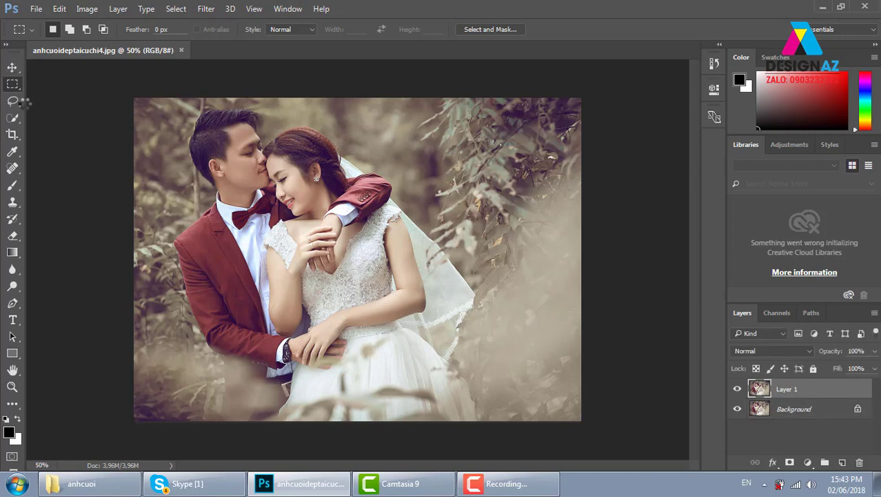
pyautogui.click(12, 67)
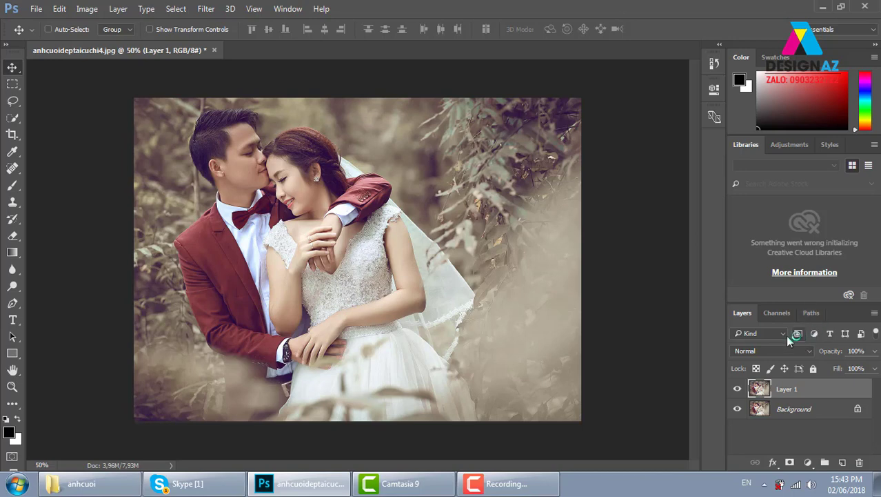
# Float the Channels panel out of the dock and enlarge it to show RGB, Red, Green and Blue
pyautogui.click(777, 314)
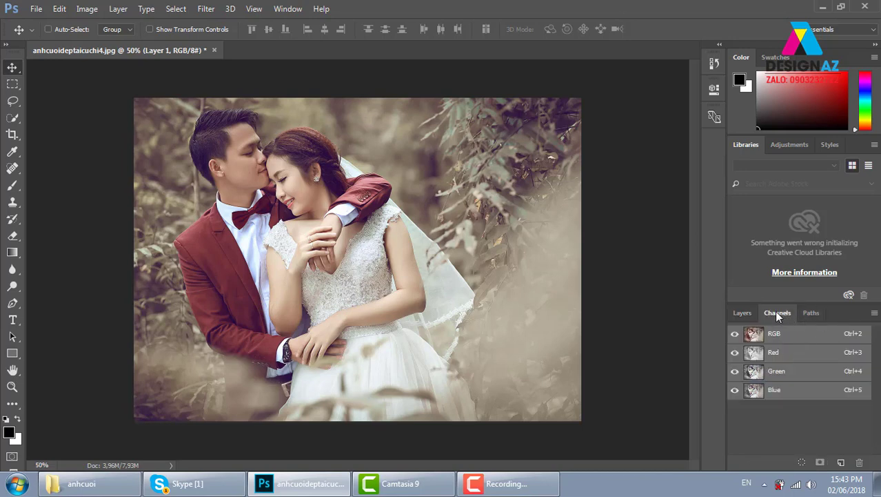
pyautogui.moveTo(777, 313); pyautogui.dragTo(551, 124)
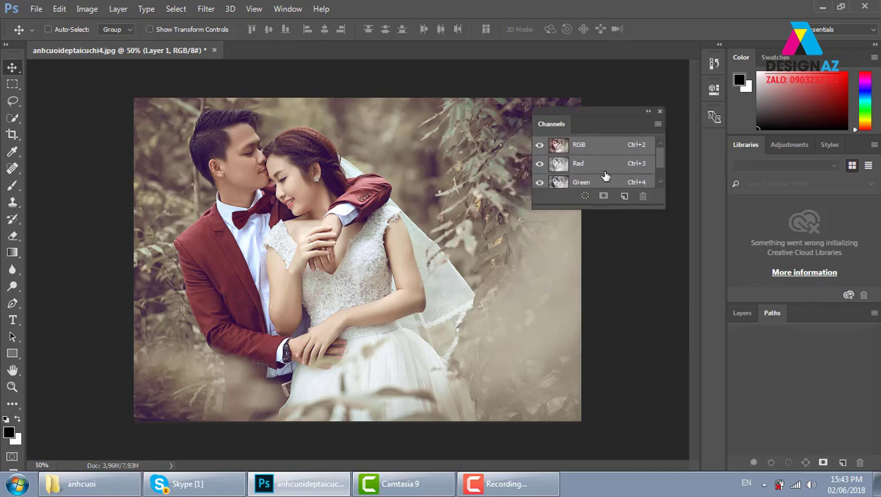
pyautogui.moveTo(606, 207); pyautogui.dragTo(607, 302)
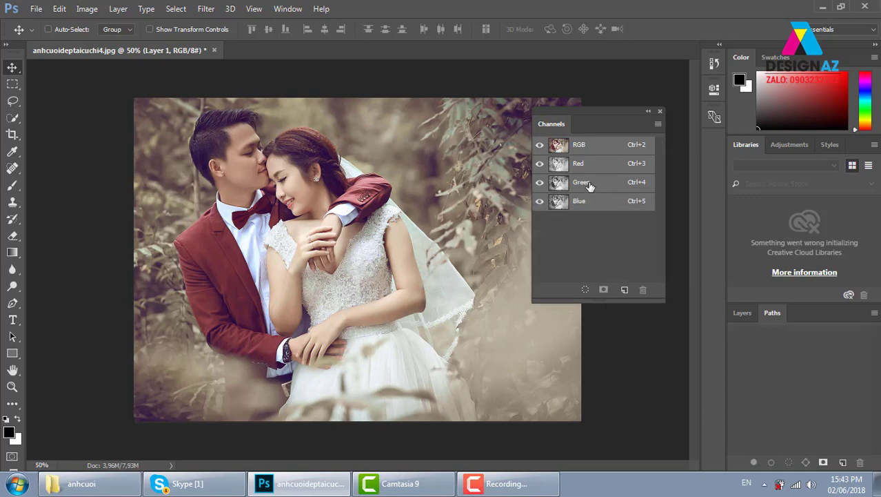
pyautogui.click(12, 84)
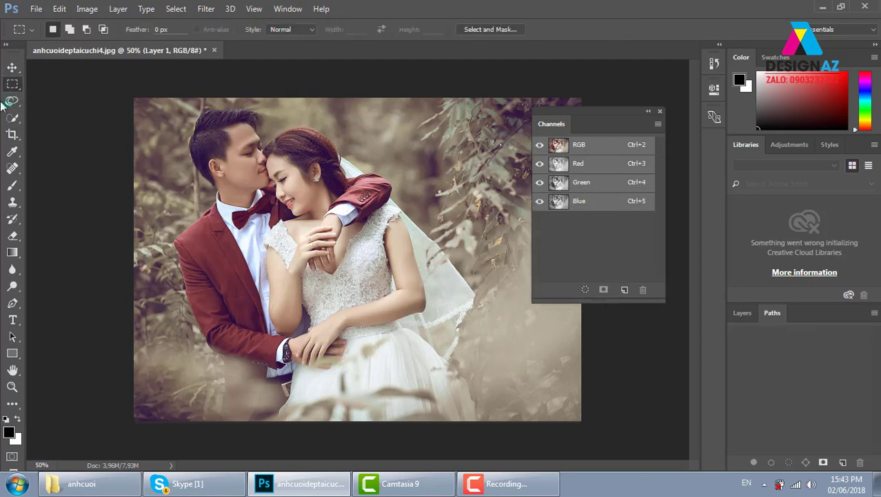
# Fill a square selection beside the bride's head with dark green (0d8a00)
pyautogui.moveTo(406, 172); pyautogui.dragTo(476, 240)
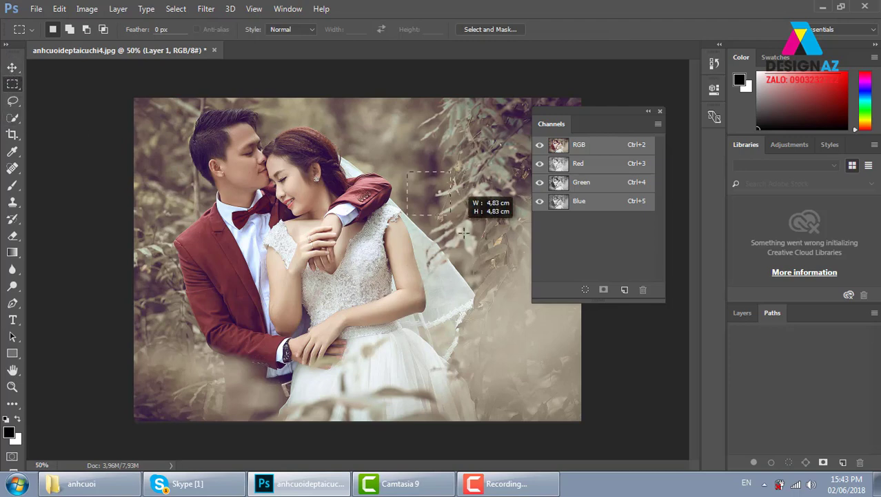
pyautogui.click(11, 432)
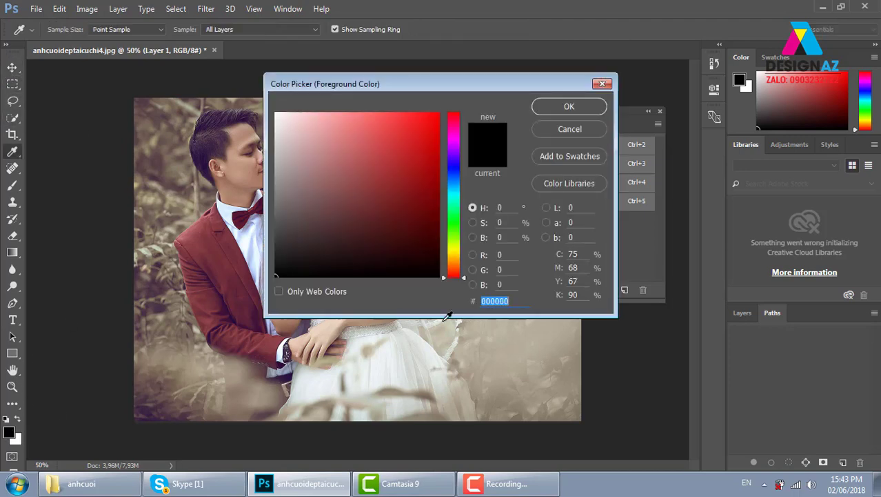
pyautogui.click(453, 225)
pyautogui.click(427, 196)
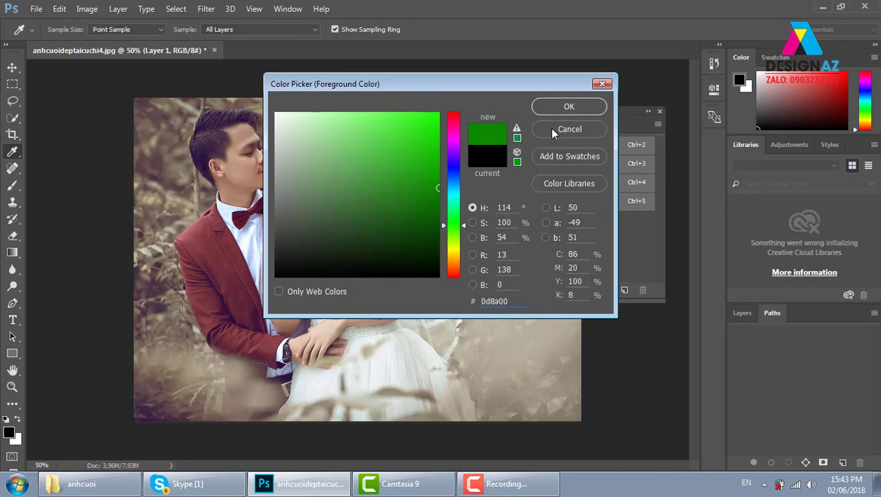
pyautogui.click(557, 107)
pyautogui.hotkey('alt', 'BackSpace')
# Deselect, undo an accidental layer move, and reselect the green square
pyautogui.press('v')
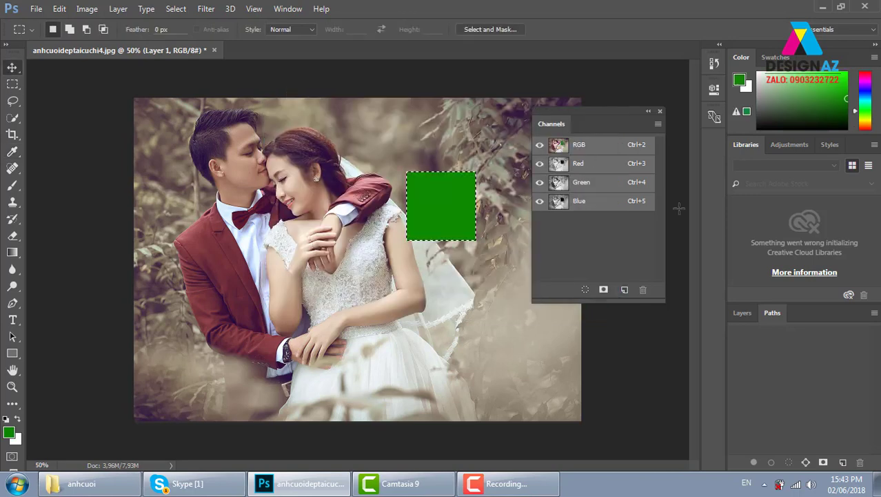
pyautogui.hotkey('ctrl', 'd')
pyautogui.moveTo(447, 219)
pyautogui.mouseDown()
pyautogui.moveTo(339, 214)
pyautogui.moveTo(351, 210)
pyautogui.mouseUp()
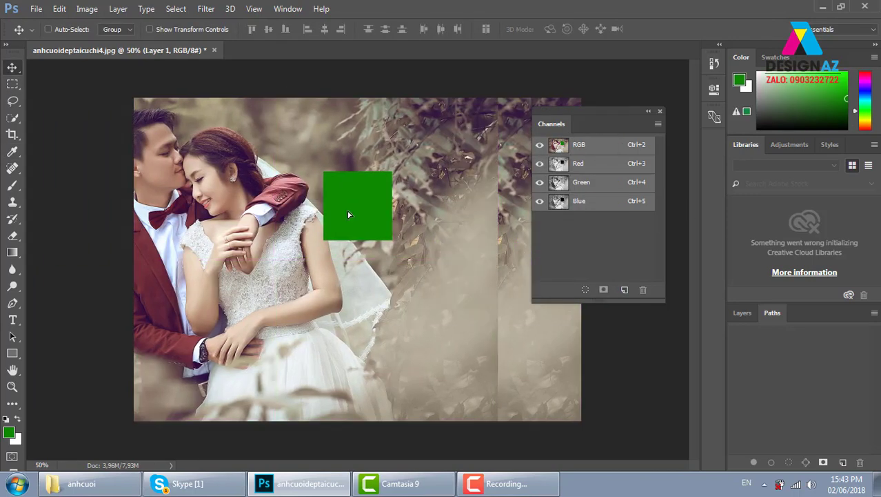
pyautogui.hotkey('ctrl', 'z')
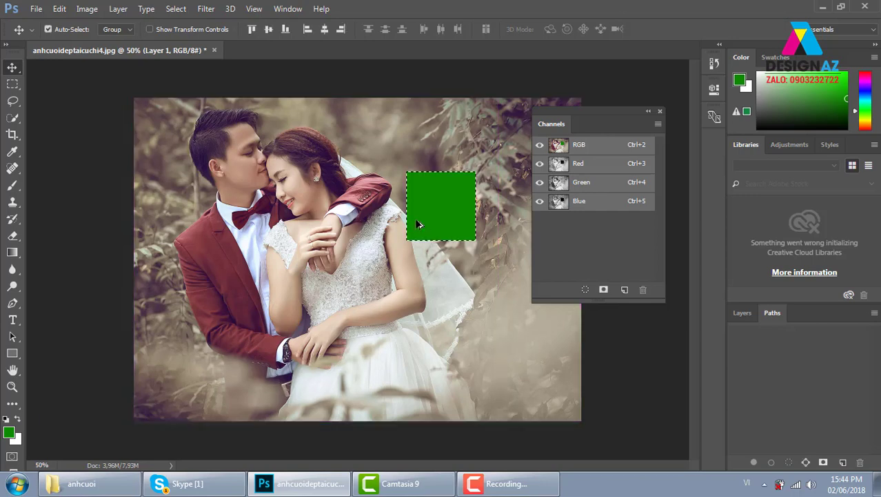
pyautogui.hotkey('ctrl', 'shift', 'd')
# Fill a square selection directly below the green square with dark blue, then deselect
pyautogui.click(12, 83)
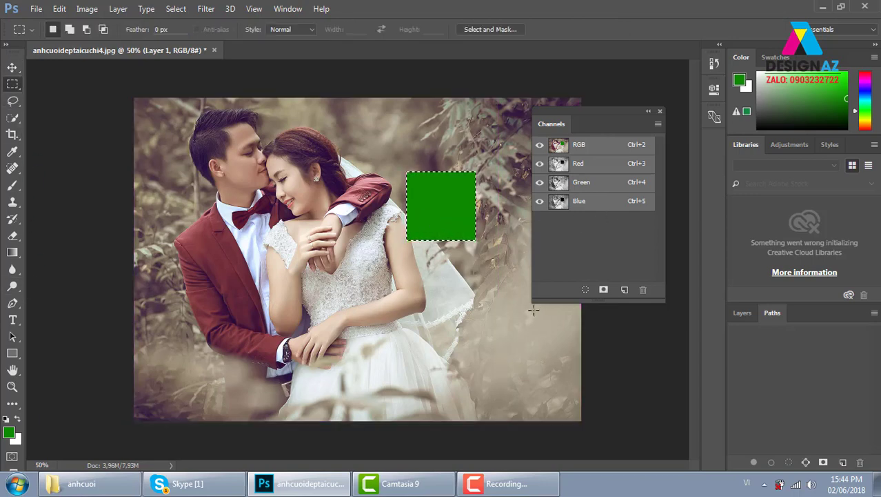
pyautogui.moveTo(406, 251)
pyautogui.mouseDown()
pyautogui.moveTo(477, 312)
pyautogui.moveTo(475, 329)
pyautogui.mouseUp()
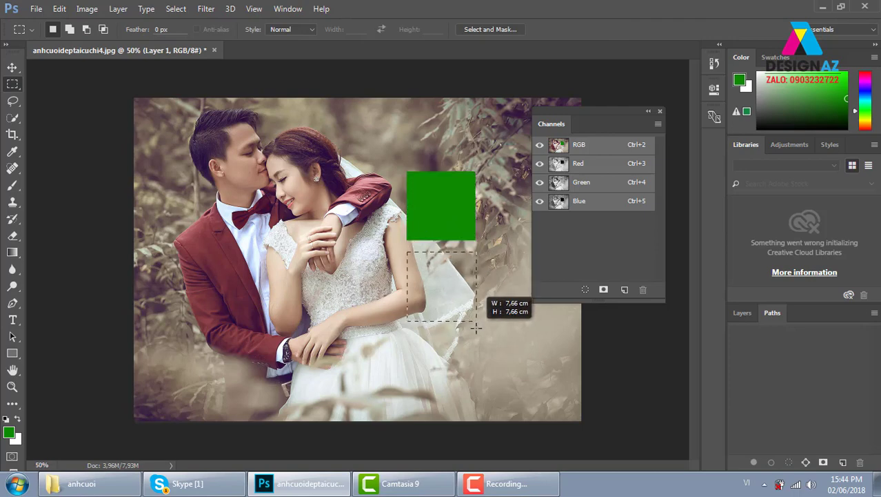
pyautogui.click(9, 433)
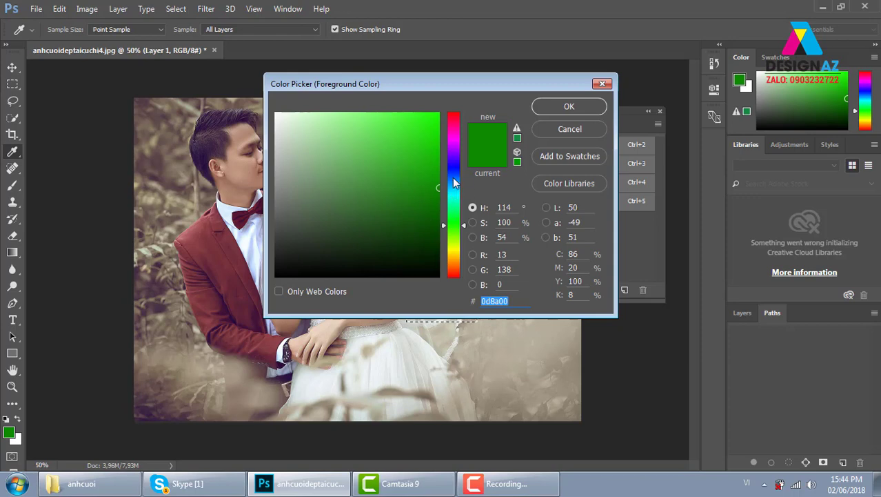
pyautogui.click(455, 183)
pyautogui.click(580, 107)
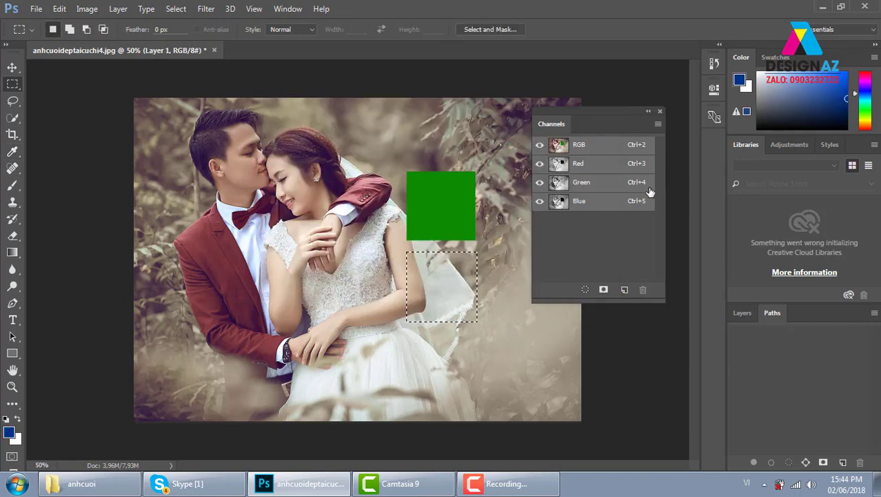
pyautogui.click(605, 164)
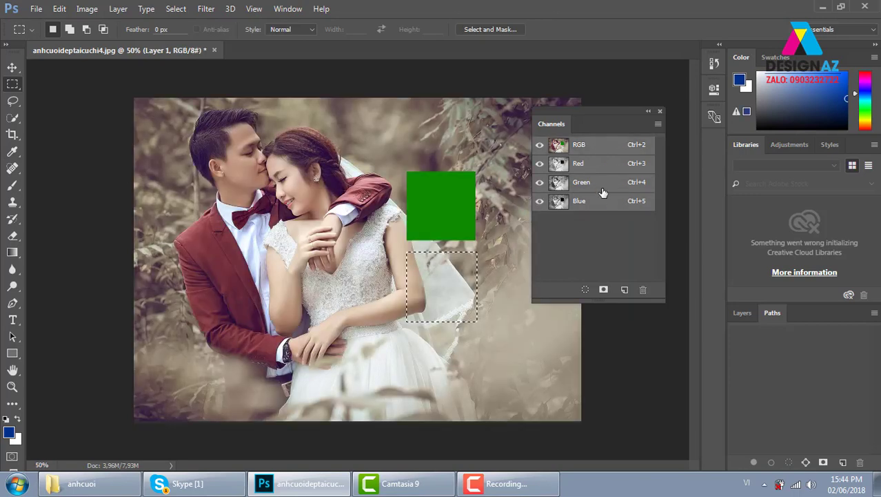
pyautogui.click(597, 145)
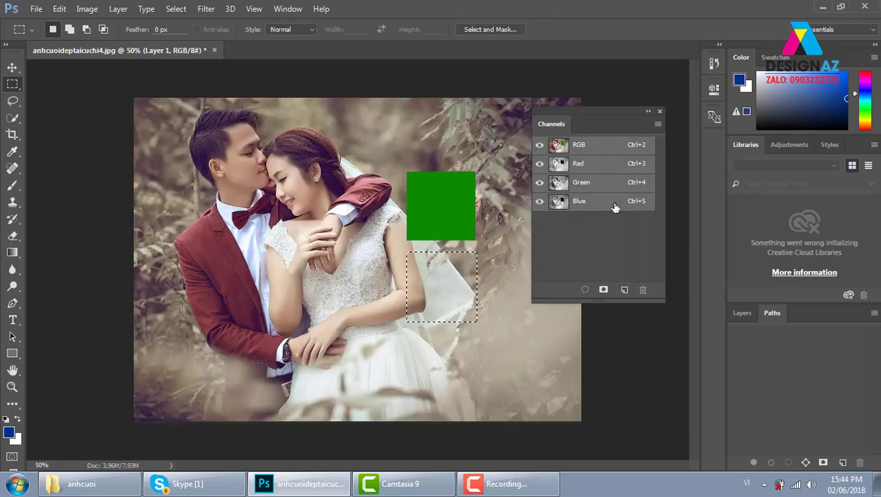
pyautogui.hotkey('alt', 'BackSpace')
pyautogui.press('v')
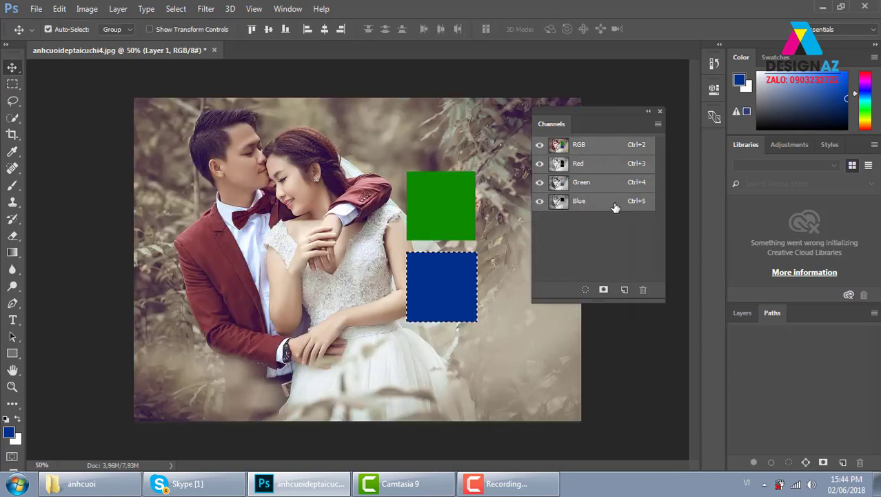
pyautogui.hotkey('ctrl', 'd')
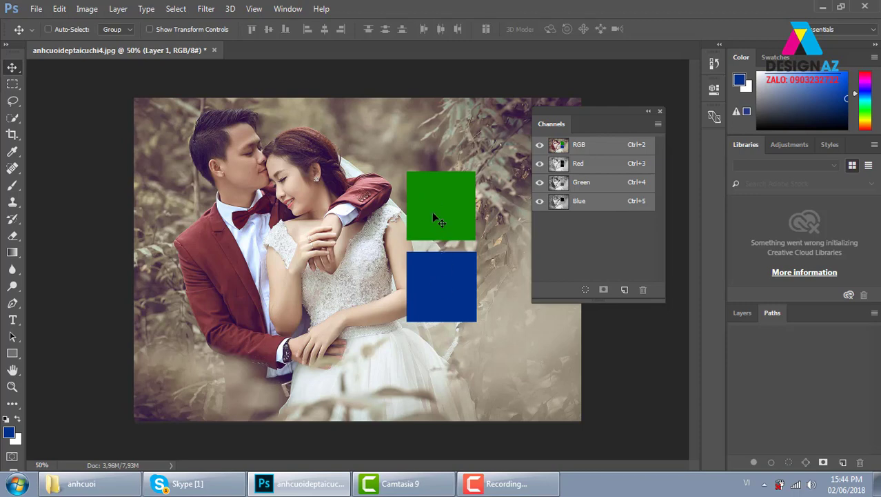
# Try a teal foreground hue, cancel it, and undo the dark blue fill
pyautogui.click(9, 435)
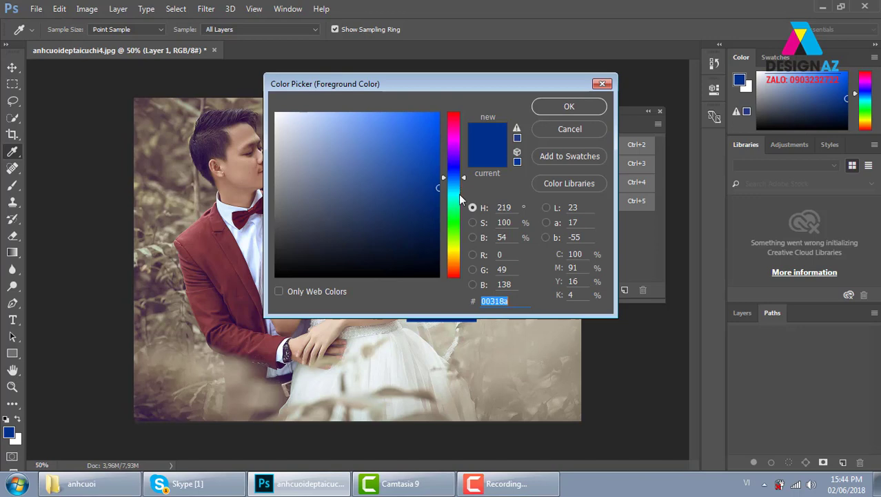
pyautogui.moveTo(459, 178); pyautogui.dragTo(463, 209)
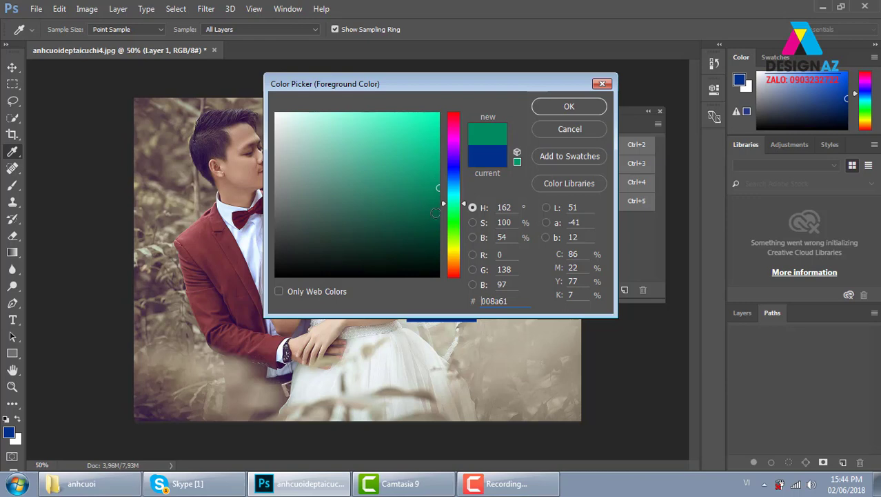
pyautogui.moveTo(461, 205); pyautogui.dragTo(464, 199)
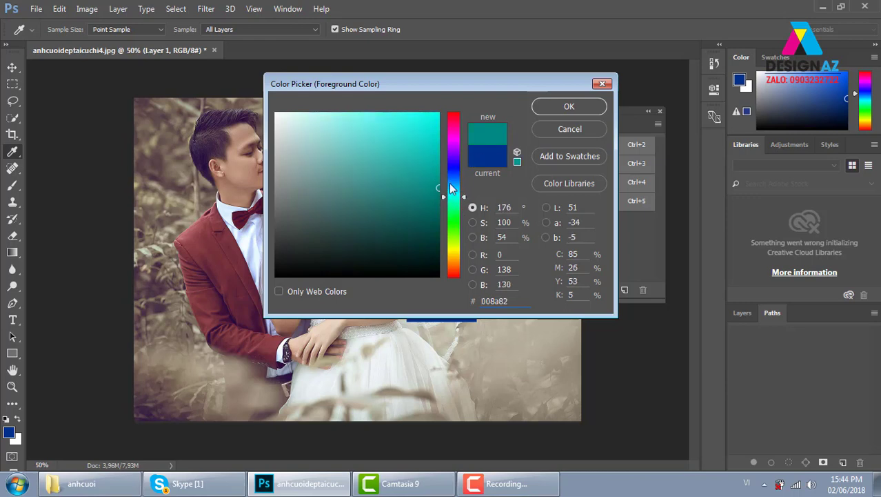
pyautogui.click(602, 84)
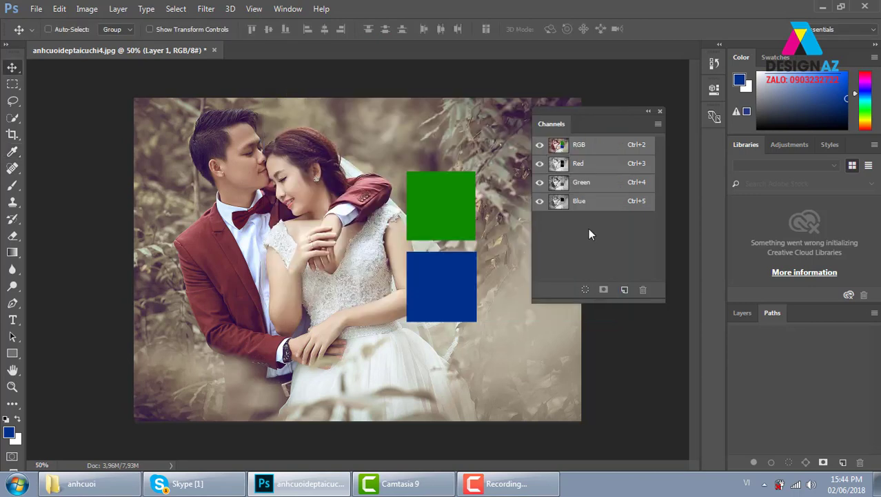
pyautogui.hotkey('ctrl', 'alt', 'z')
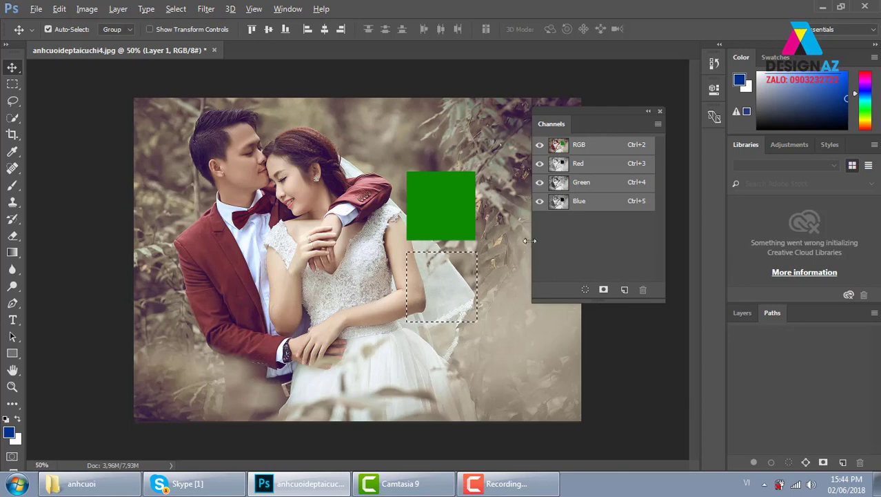
# Step back in history, paste the whole Green channel into the Blue channel, and return to RGB
pyautogui.hotkey('ctrl', 'alt', 'z')
pyautogui.hotkey('ctrl', 'alt', 'z')
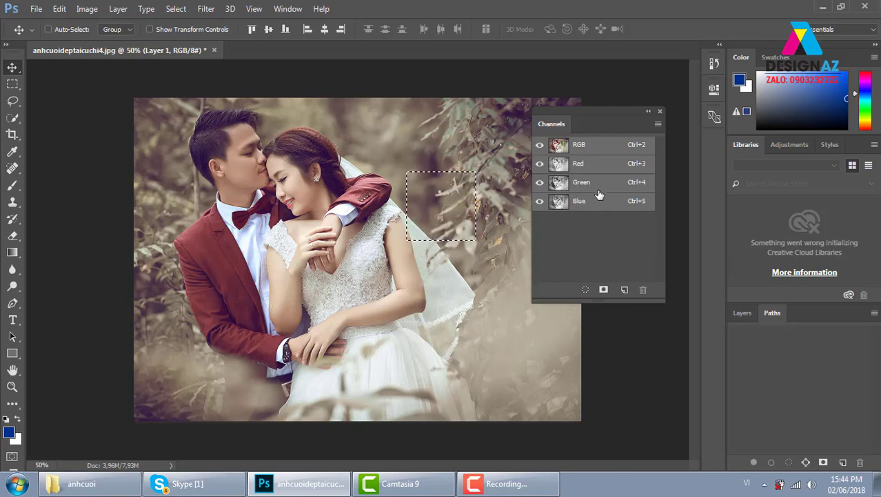
pyautogui.click(599, 183)
pyautogui.press('ctrl')
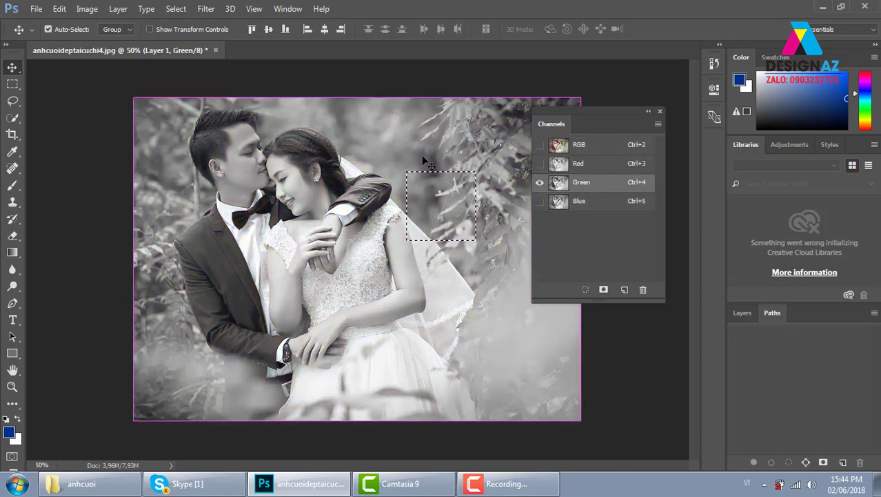
pyautogui.hotkey('ctrl', 'd')
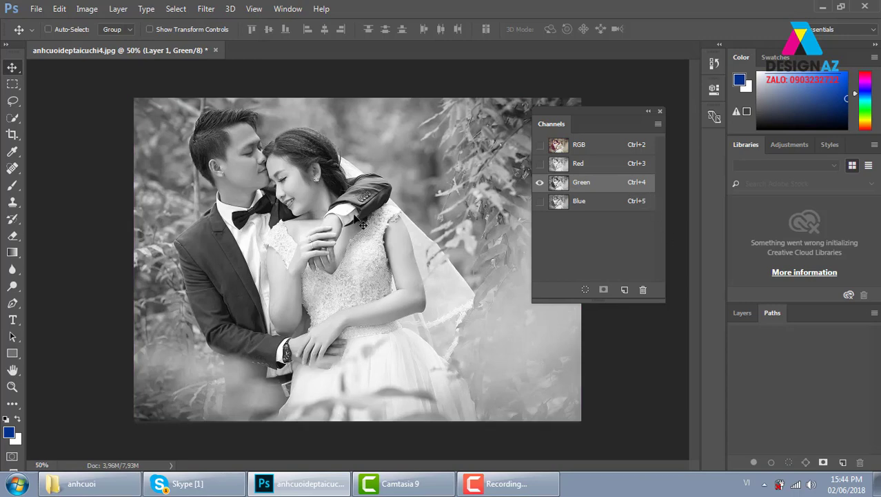
pyautogui.hotkey('ctrl', 'a')
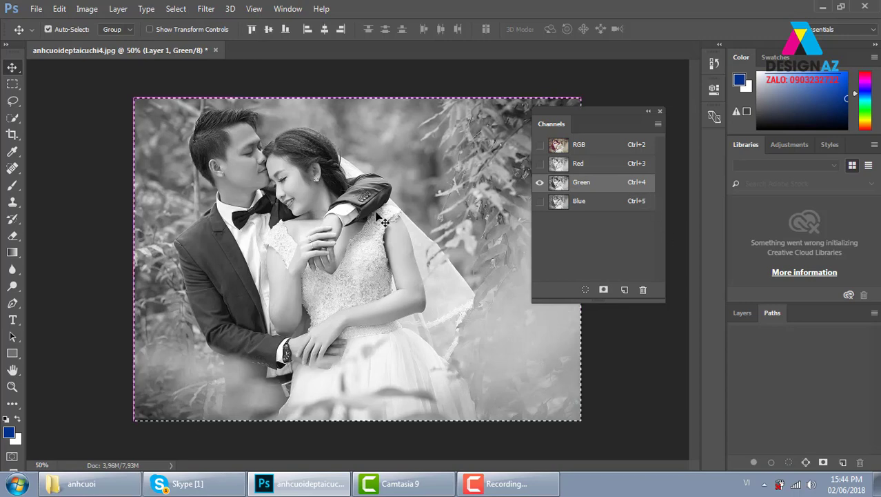
pyautogui.click(597, 202)
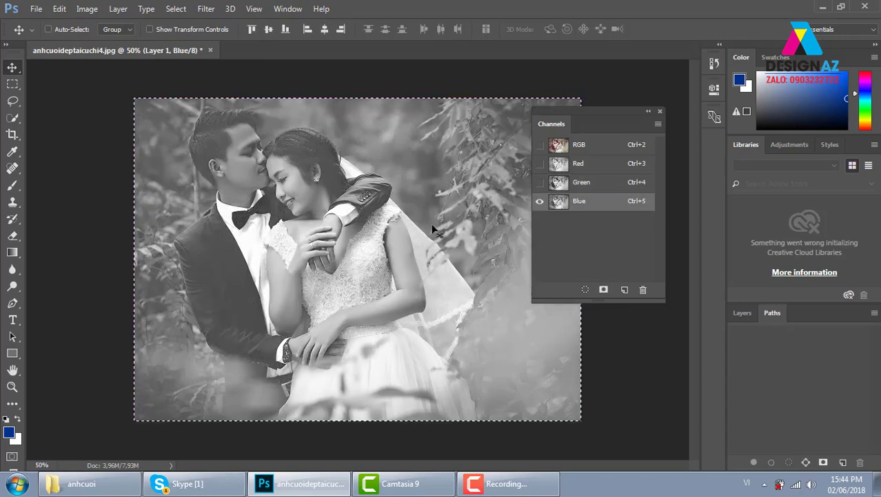
pyautogui.press('ctrl')
pyautogui.hotkey('ctrl', '2')
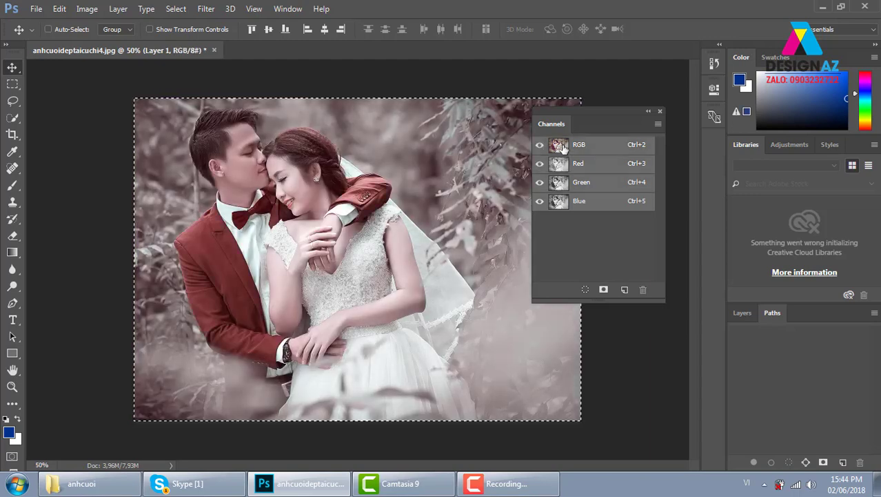
pyautogui.hotkey('ctrl', 'd')
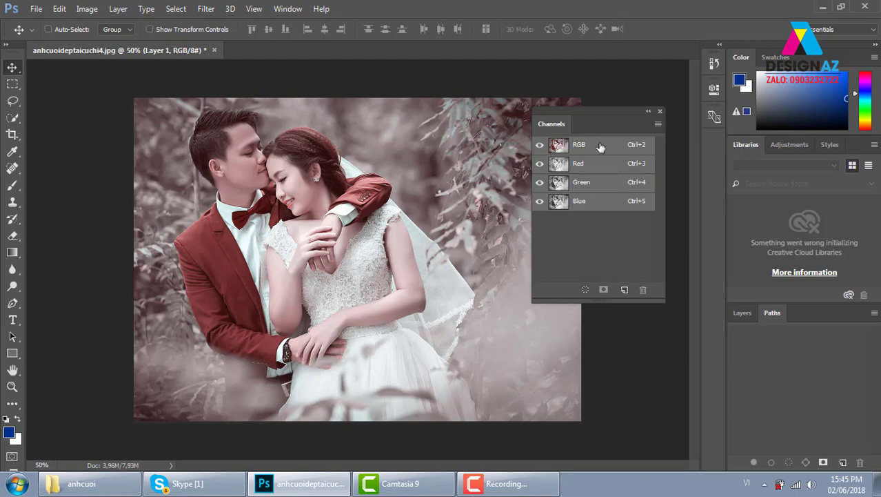
pyautogui.click(742, 312)
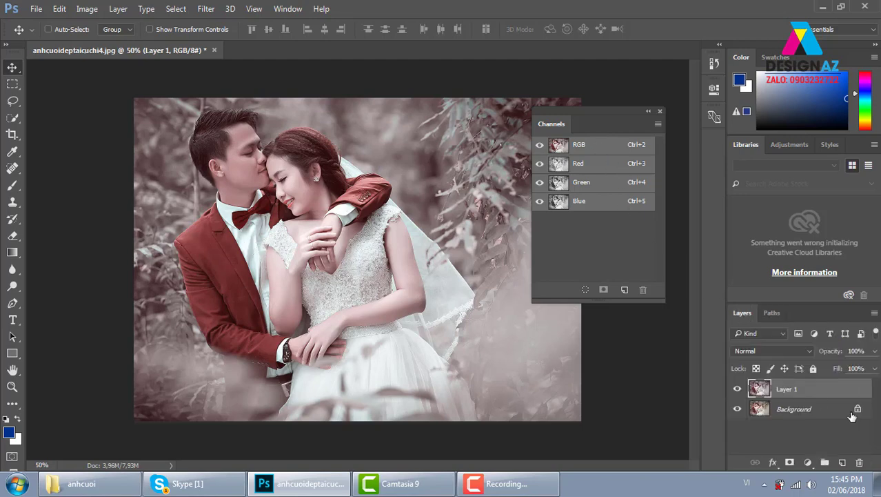
pyautogui.click(737, 390)
pyautogui.click(737, 390)
pyautogui.click(737, 391)
pyautogui.click(736, 391)
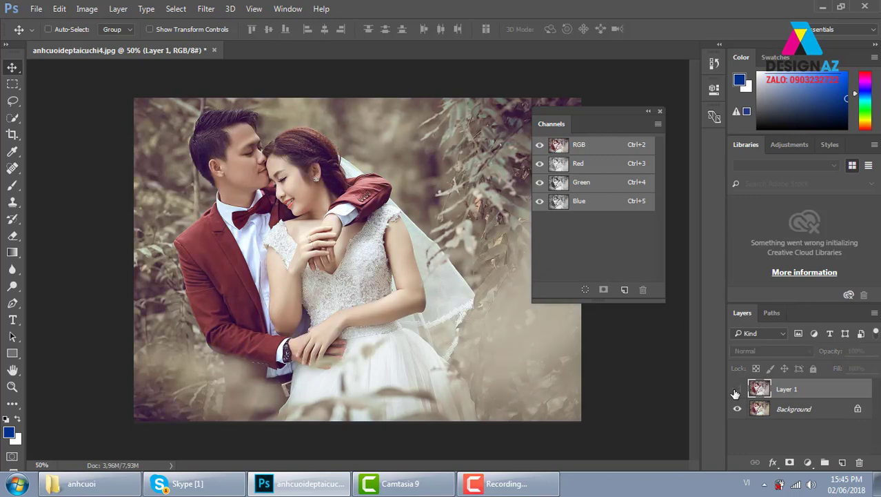
pyautogui.click(737, 390)
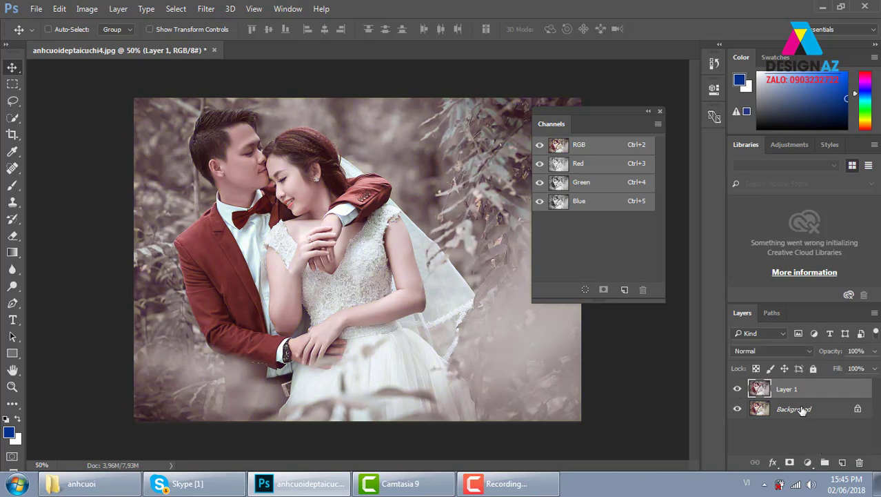
# Delete the pink-tinted Layer 1 and duplicate the Background again as a fresh Layer 1
pyautogui.click(859, 462)
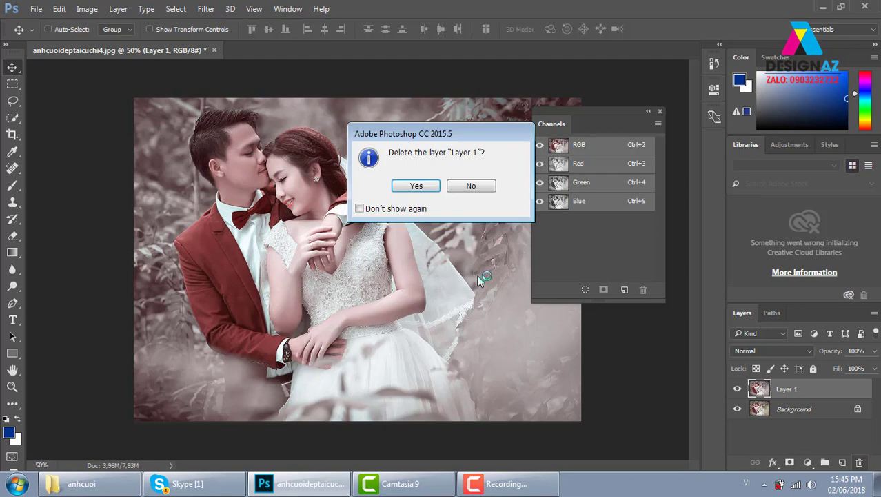
pyautogui.click(424, 187)
pyautogui.hotkey('ctrl', 'j')
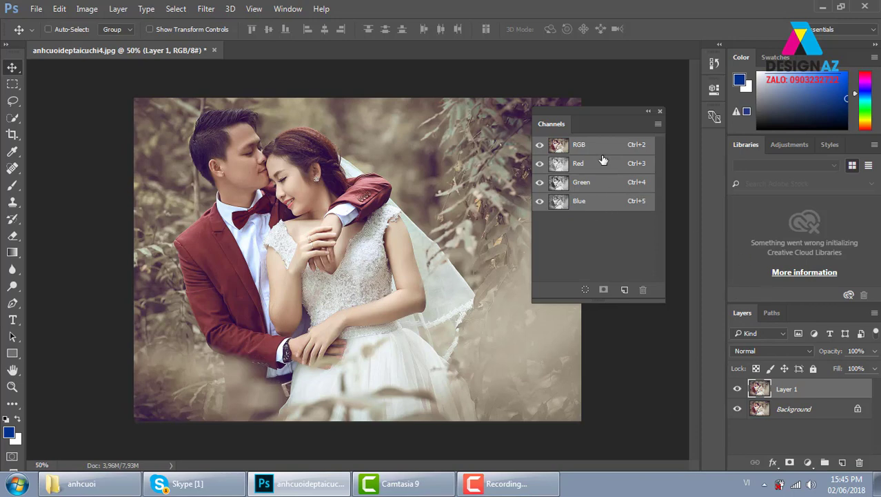
pyautogui.click(587, 165)
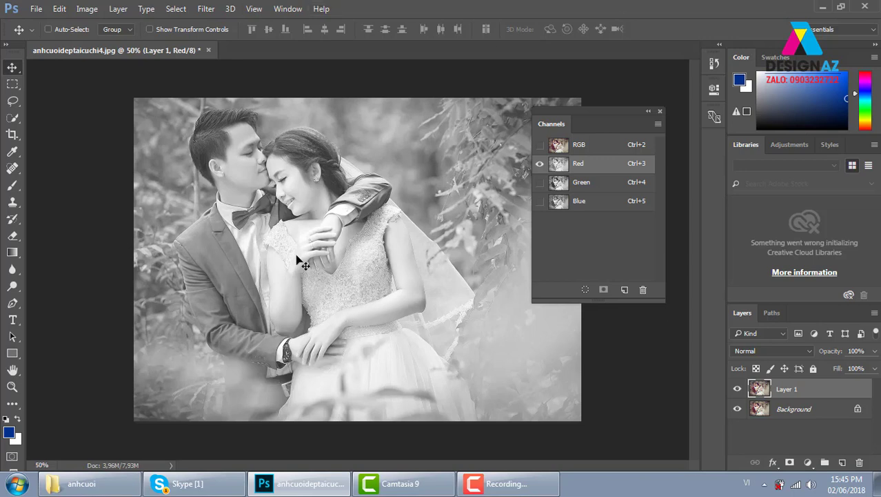
pyautogui.click(85, 10)
pyautogui.moveTo(106, 42)
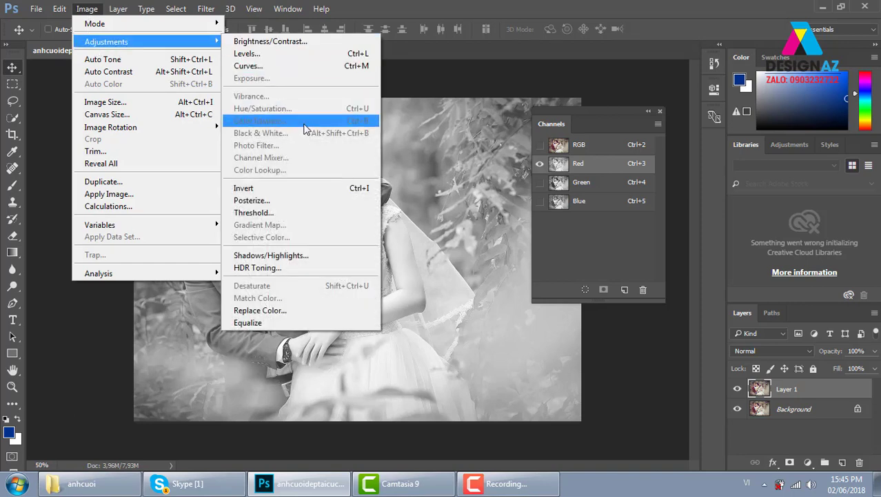
pyautogui.click(607, 146)
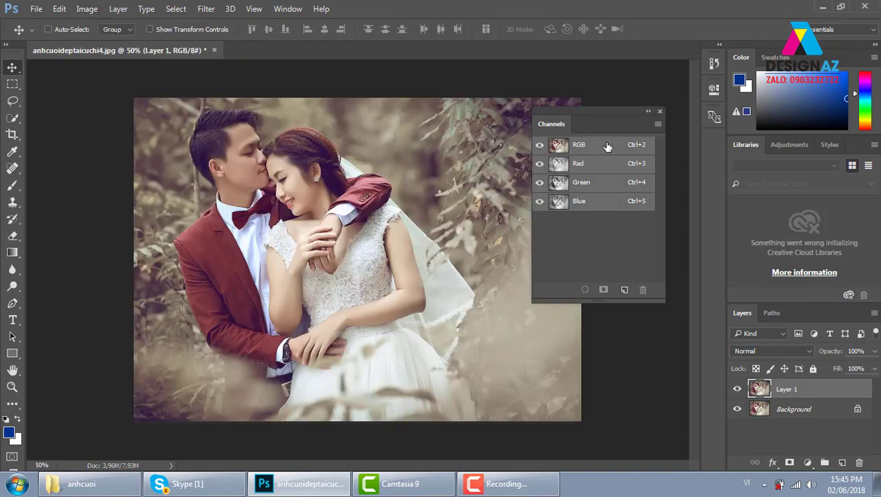
pyautogui.click(87, 8)
pyautogui.moveTo(107, 41)
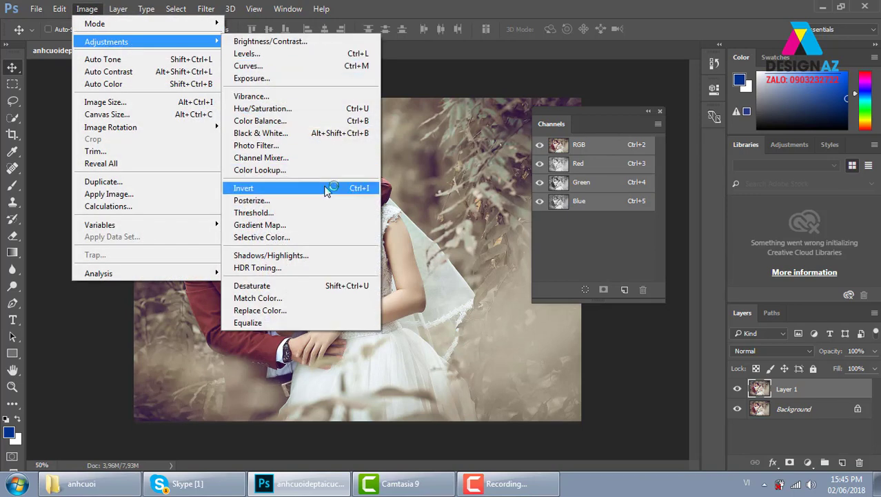
pyautogui.click(330, 121)
pyautogui.moveTo(467, 110); pyautogui.dragTo(605, 109)
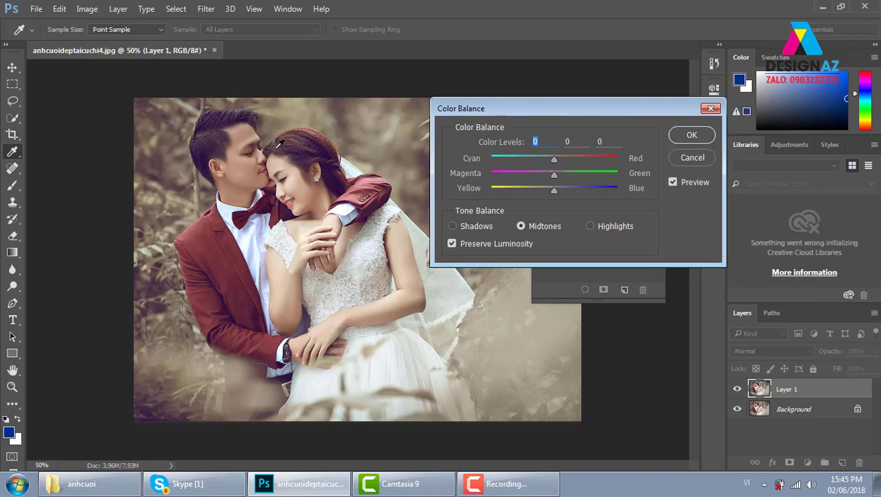
pyautogui.moveTo(556, 160); pyautogui.dragTo(507, 164)
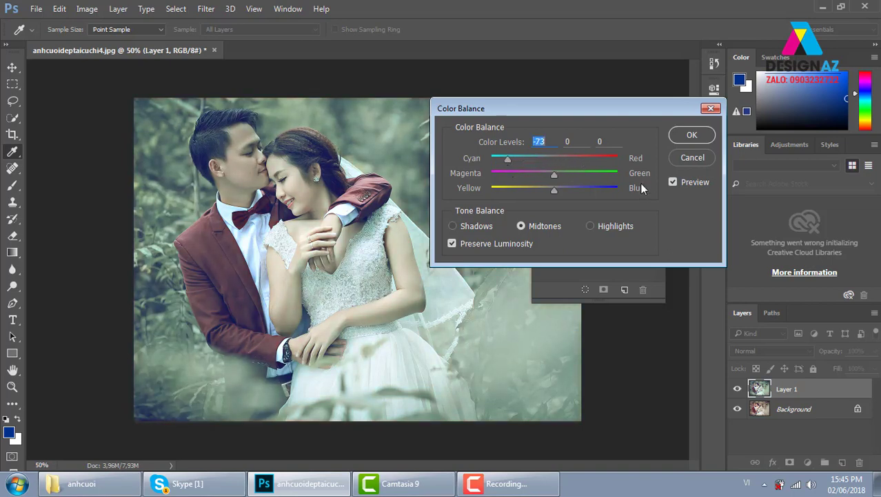
pyautogui.click(673, 182)
pyautogui.click(674, 184)
pyautogui.click(674, 184)
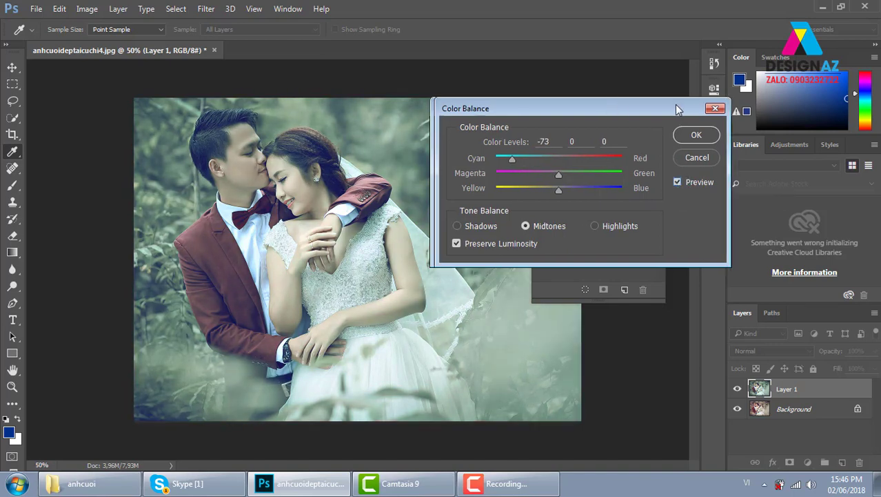
pyautogui.moveTo(611, 104)
pyautogui.mouseDown()
pyautogui.moveTo(769, 98)
pyautogui.moveTo(294, 96)
pyautogui.mouseUp()
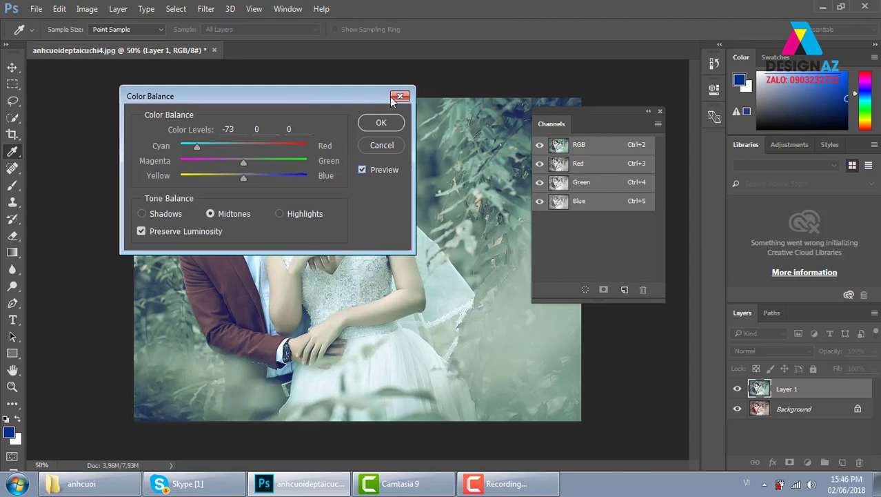
pyautogui.press('Return')
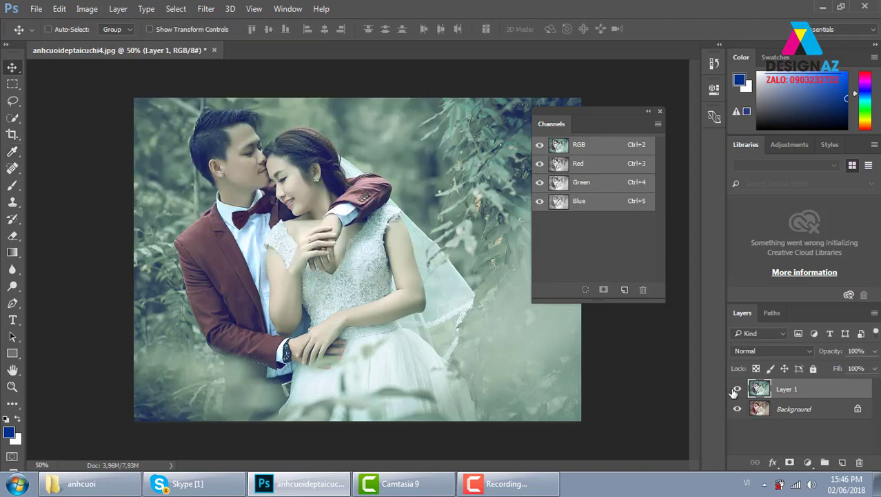
pyautogui.click(738, 389)
pyautogui.click(738, 389)
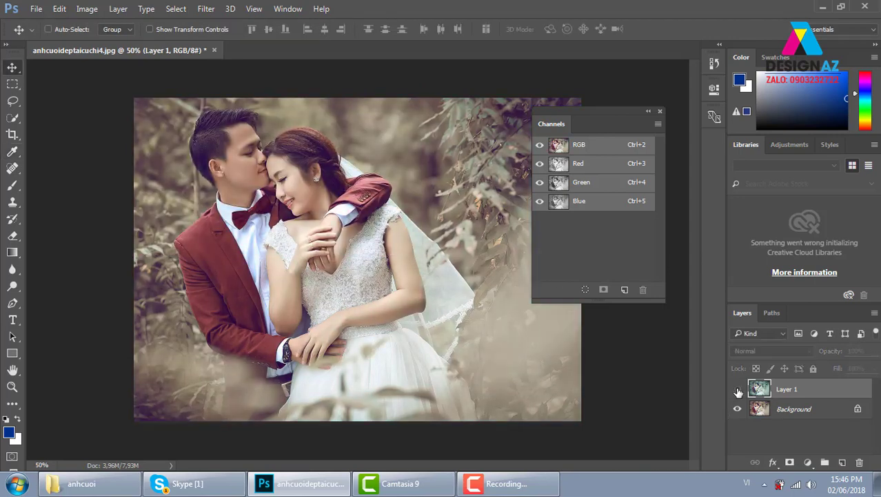
pyautogui.hotkey('ctrl', 'z')
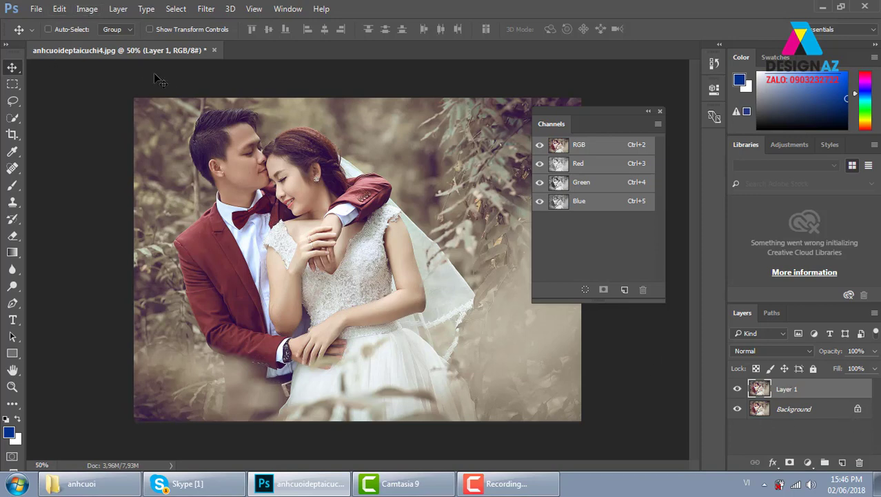
# Open Hue/Saturation on Layer 1 and try shifting the Hue to +107
pyautogui.click(88, 9)
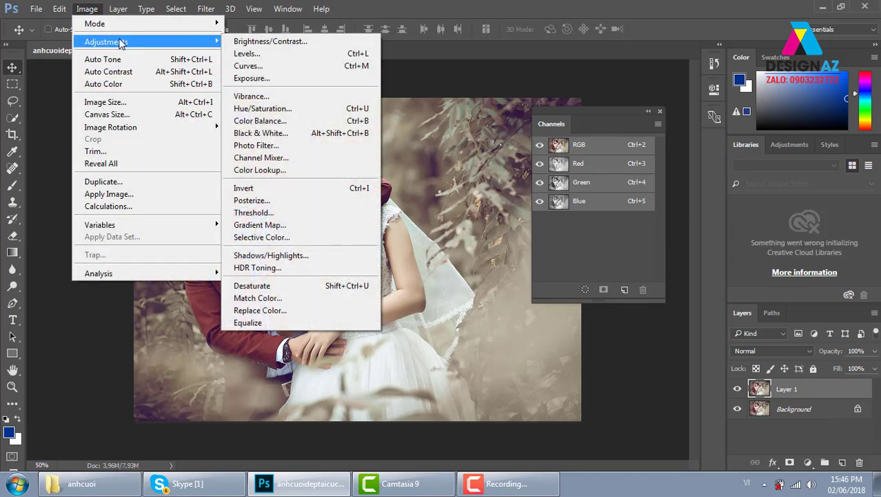
pyautogui.moveTo(106, 42)
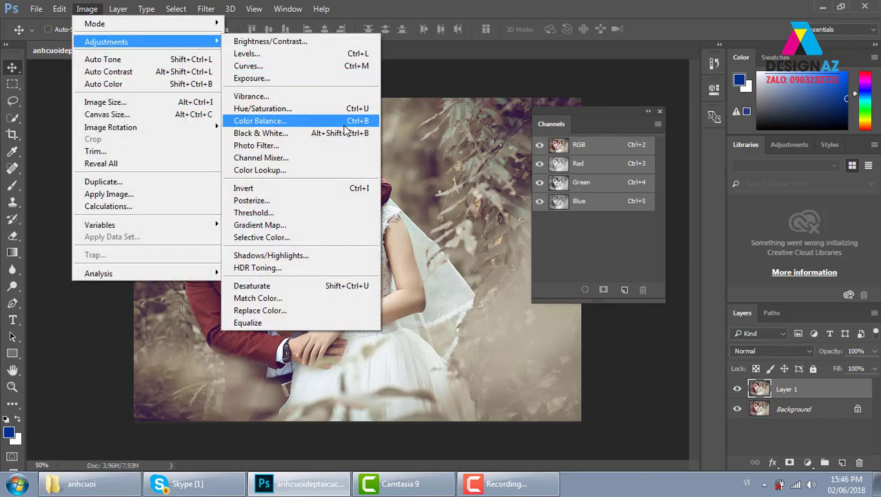
pyautogui.click(348, 108)
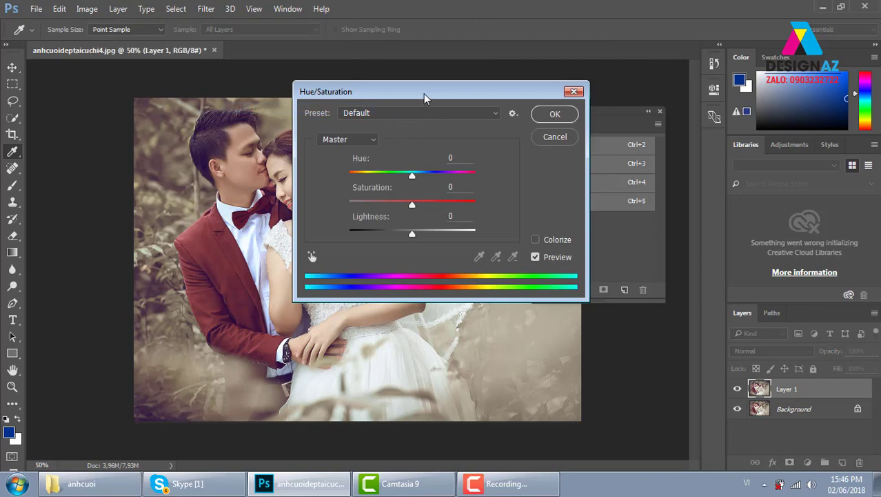
pyautogui.moveTo(423, 93); pyautogui.dragTo(488, 73)
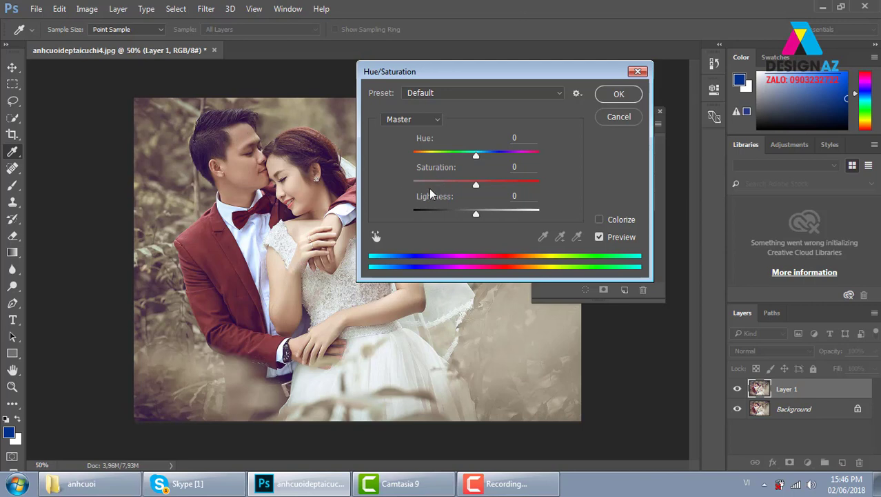
pyautogui.click(479, 157)
pyautogui.moveTo(479, 158)
pyautogui.mouseDown()
pyautogui.moveTo(542, 157)
pyautogui.moveTo(443, 157)
pyautogui.moveTo(452, 158)
pyautogui.mouseUp()
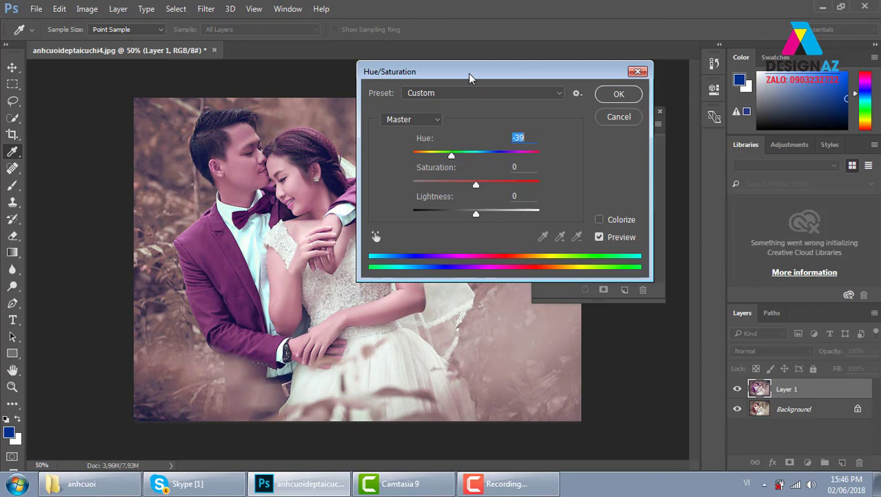
# Try a purple-blue hue shift, then reset Hue/Saturation back to its defaults
pyautogui.moveTo(469, 78); pyautogui.dragTo(574, 78)
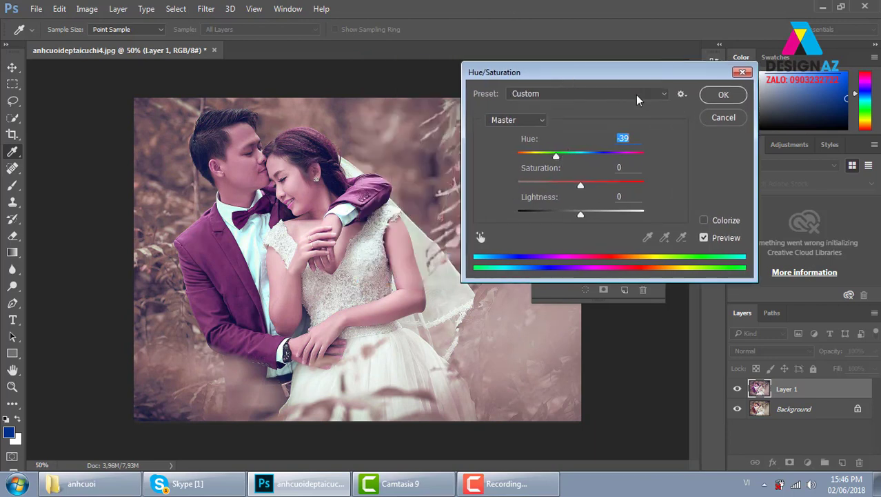
pyautogui.moveTo(632, 74); pyautogui.dragTo(559, 62)
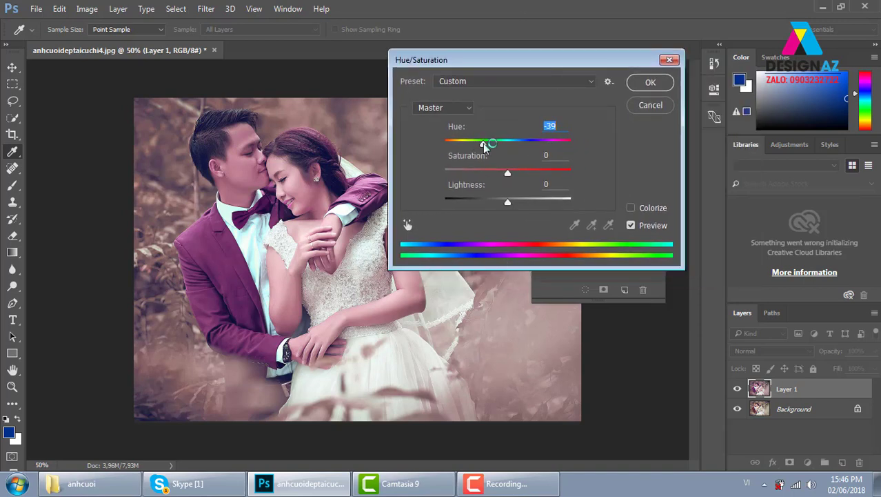
pyautogui.moveTo(483, 144)
pyautogui.mouseDown()
pyautogui.moveTo(461, 145)
pyautogui.moveTo(479, 148)
pyautogui.mouseUp()
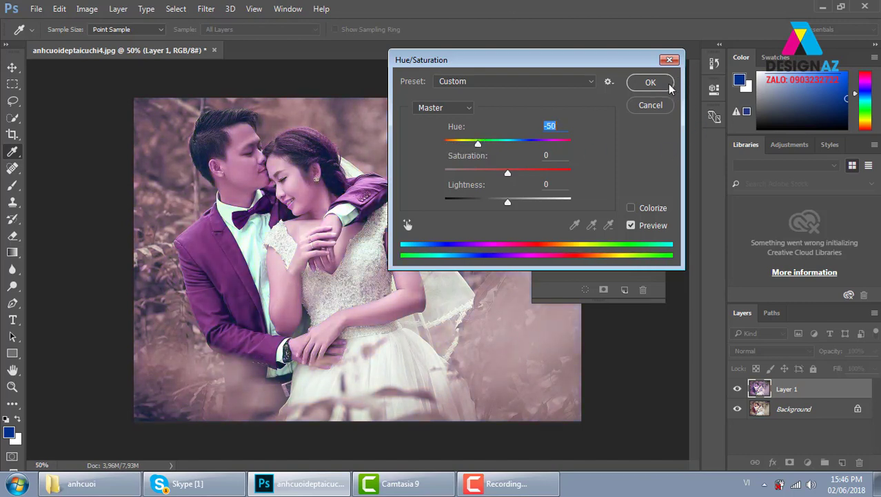
pyautogui.keyDown('alt'); pyautogui.click(657, 107); pyautogui.keyUp('alt')
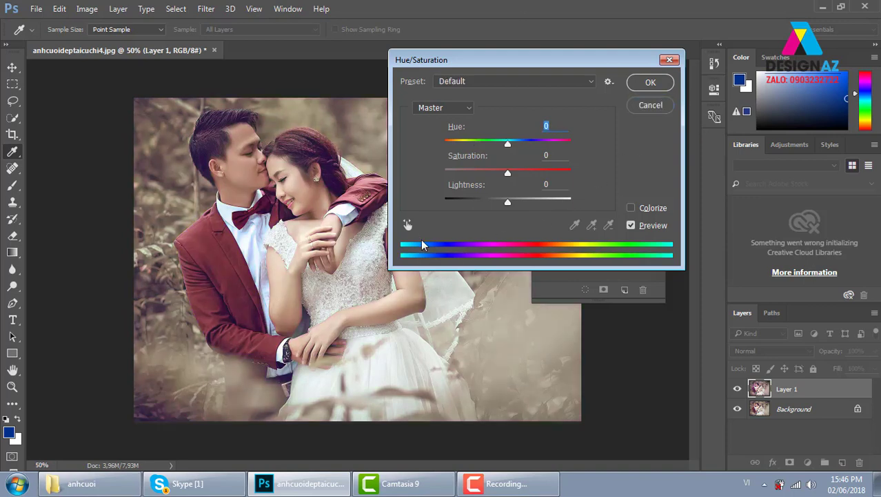
# Target the suit's Reds with the adjustment hand and apply a -60 Hue shift
pyautogui.click(408, 225)
pyautogui.click(225, 254)
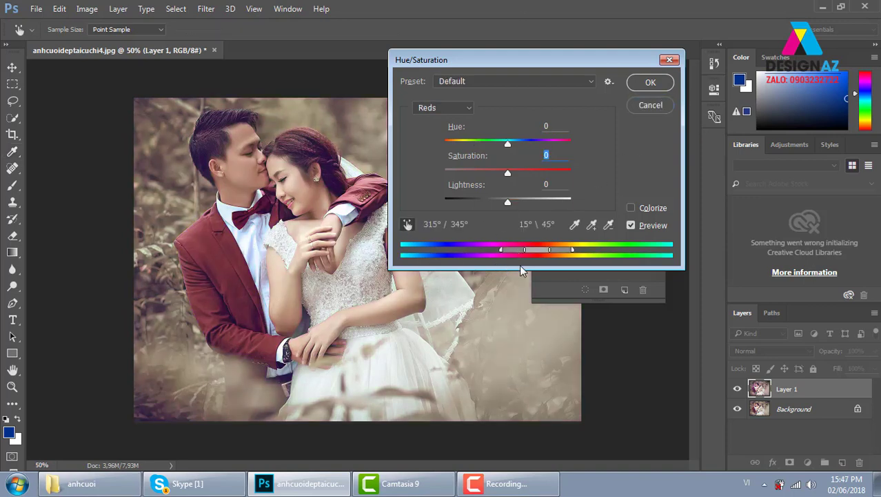
pyautogui.moveTo(508, 145)
pyautogui.mouseDown()
pyautogui.moveTo(471, 146)
pyautogui.moveTo(504, 158)
pyautogui.moveTo(478, 158)
pyautogui.mouseUp()
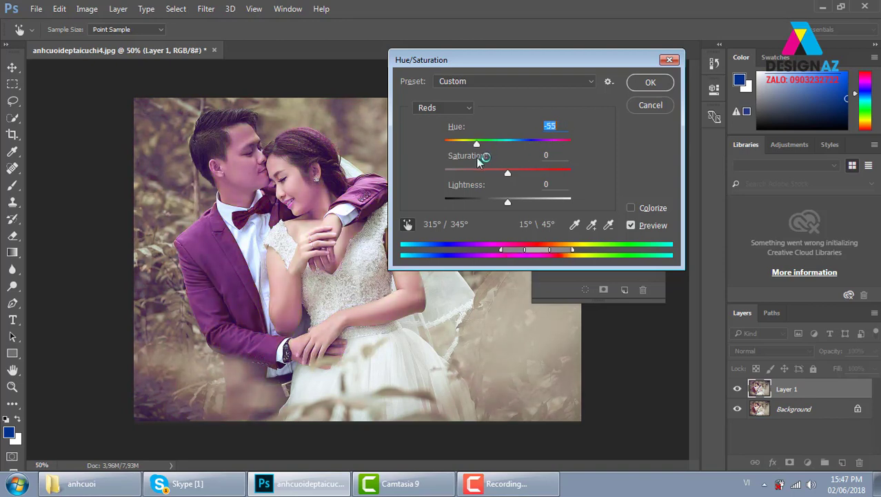
pyautogui.click(651, 85)
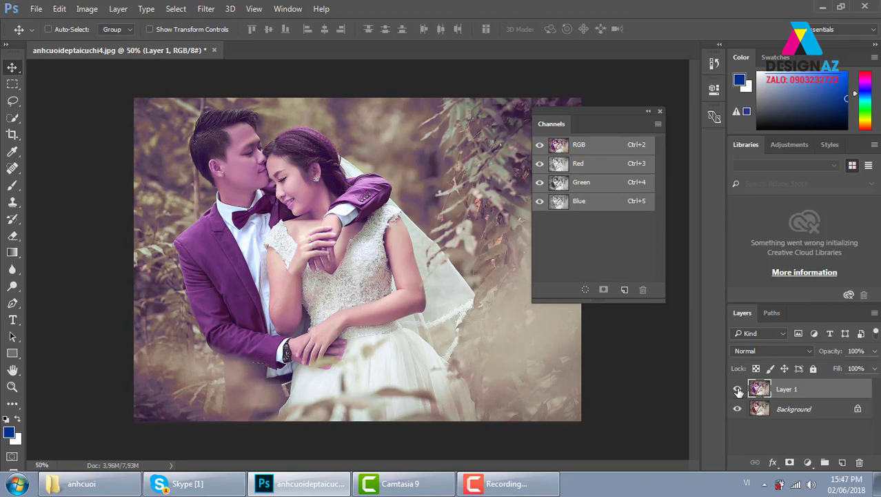
# Compare the photo with Layer 1 on and off, then add a layer mask to Layer 1
pyautogui.click(737, 389)
pyautogui.click(738, 389)
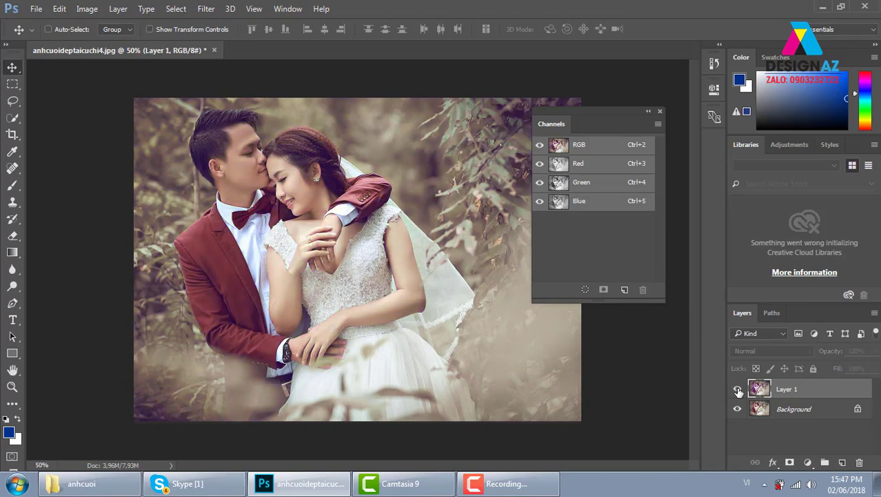
pyautogui.click(737, 389)
pyautogui.click(737, 389)
pyautogui.click(737, 389)
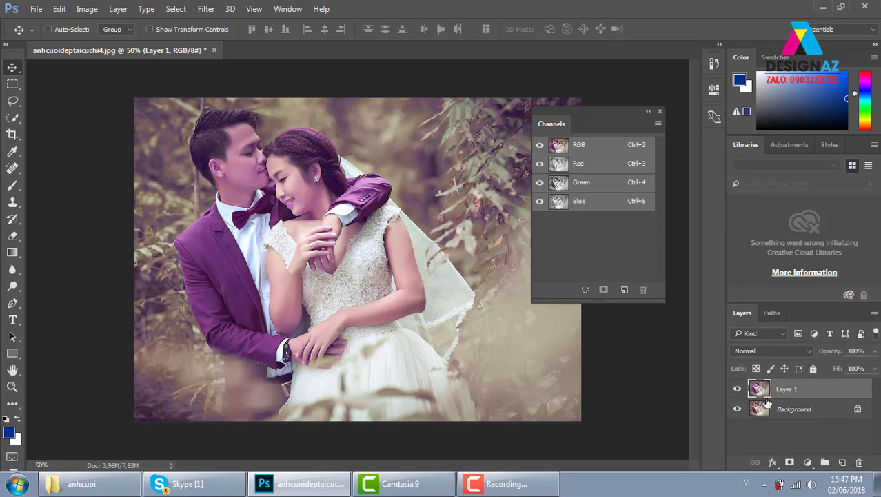
pyautogui.click(790, 463)
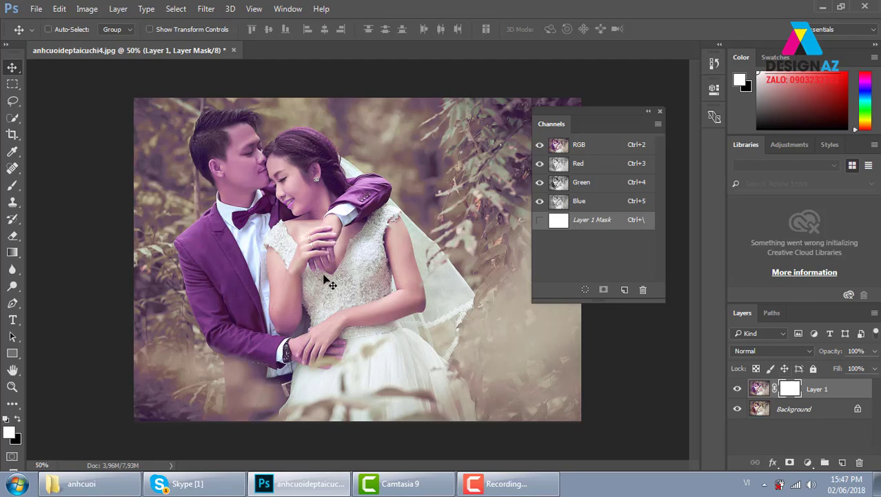
# Paint black with a 105 px brush on Layer 1's mask over the woman's arm and hands
pyautogui.press('b')
pyautogui.rightClick(296, 159)
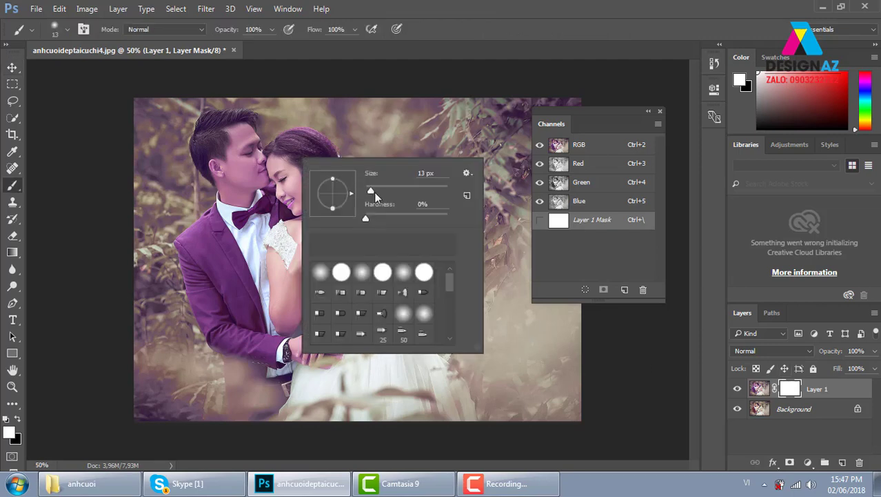
pyautogui.moveTo(406, 192); pyautogui.dragTo(409, 191)
pyautogui.click(241, 147)
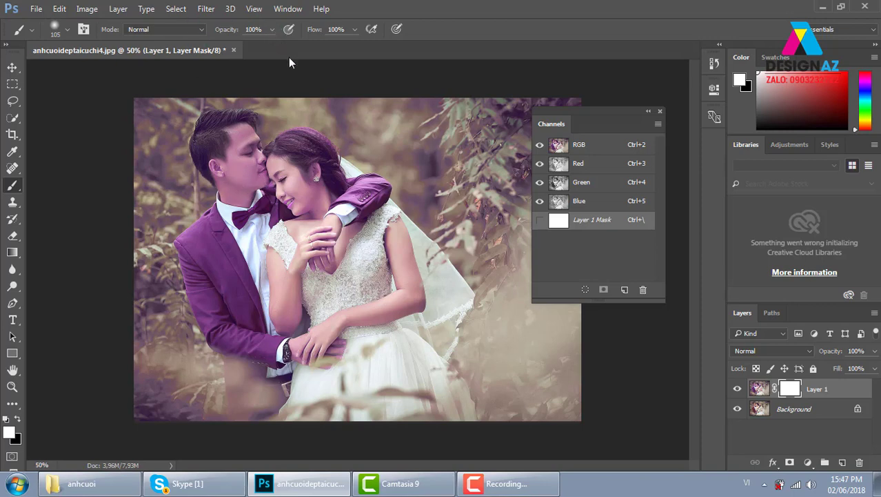
pyautogui.press('x')
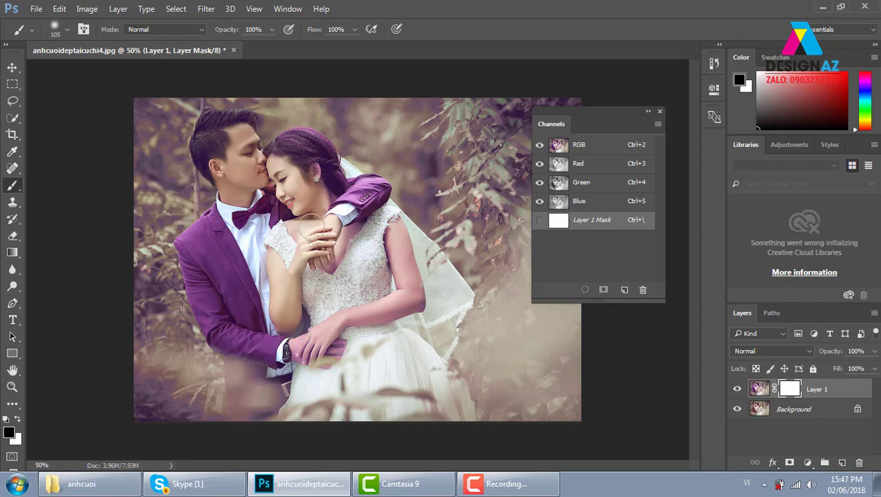
pyautogui.moveTo(369, 309); pyautogui.dragTo(417, 297)
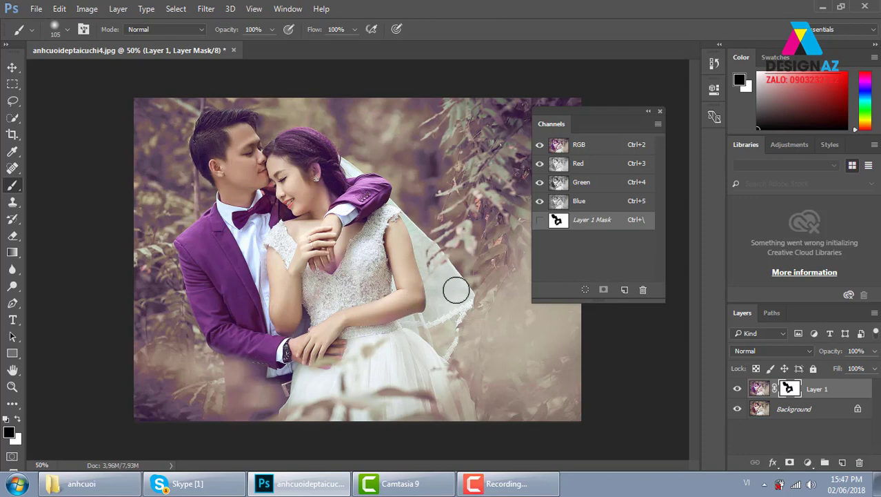
# Compare the photo with Layer 1 hidden and shown, then apply and remove its mask and delete Layer 1
pyautogui.click(738, 390)
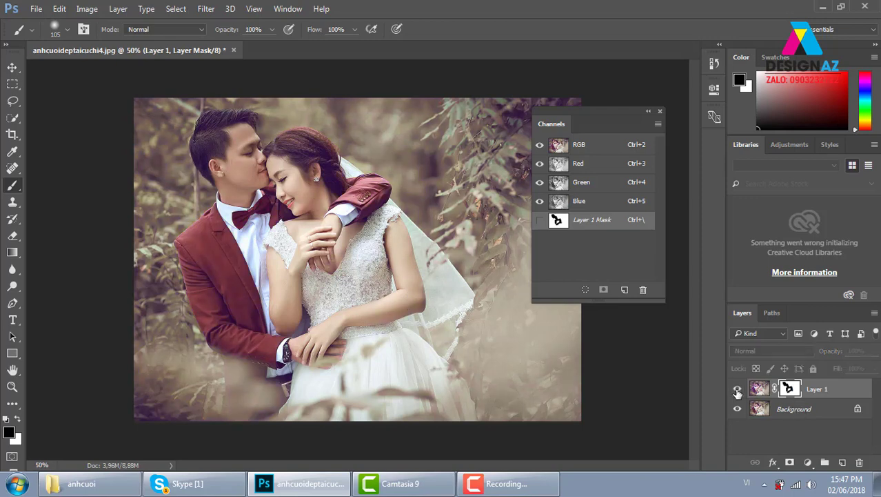
pyautogui.click(737, 390)
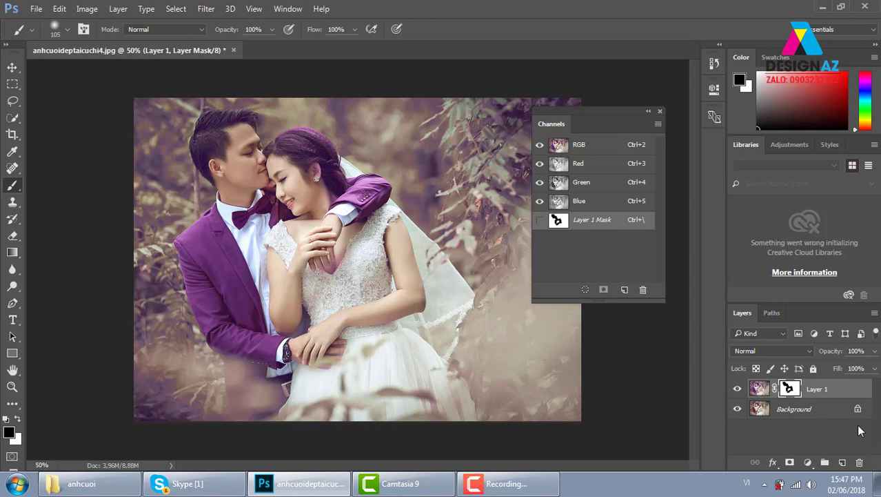
pyautogui.moveTo(789, 389); pyautogui.dragTo(859, 462)
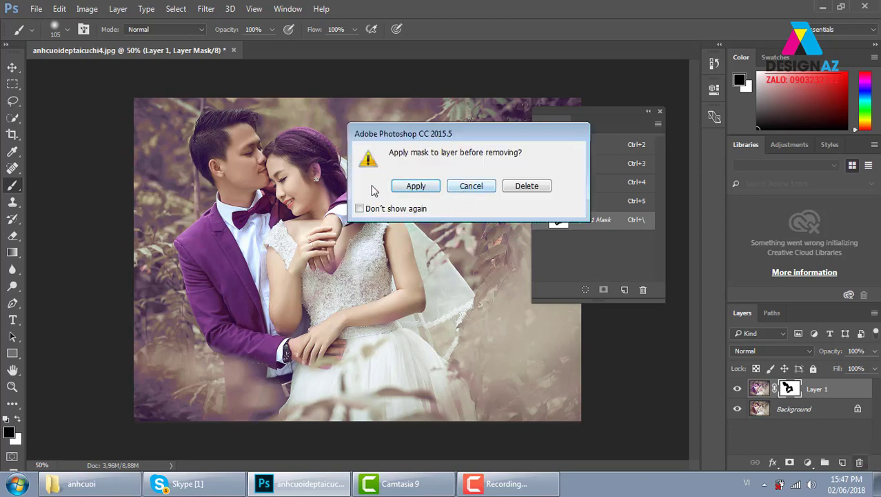
pyautogui.click(416, 189)
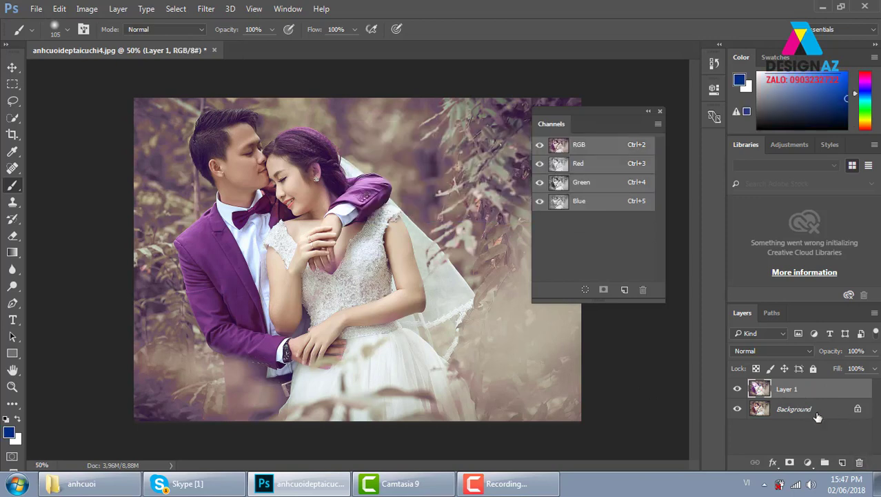
pyautogui.click(859, 462)
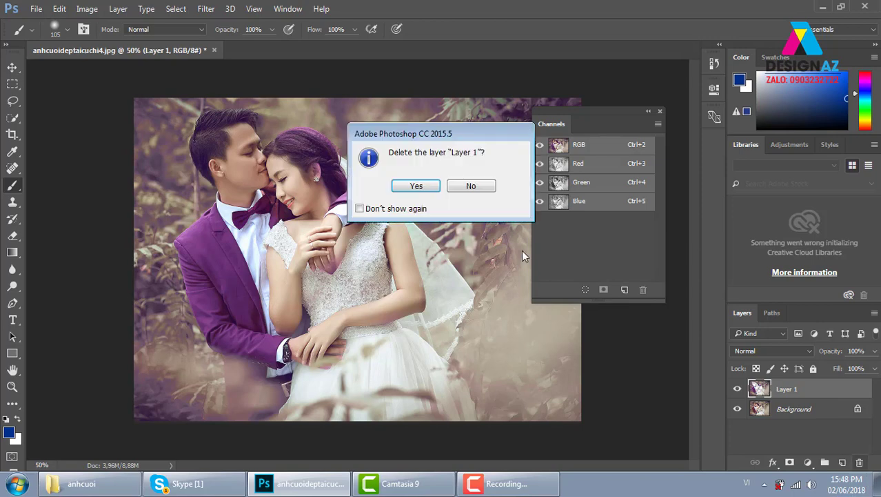
pyautogui.click(412, 184)
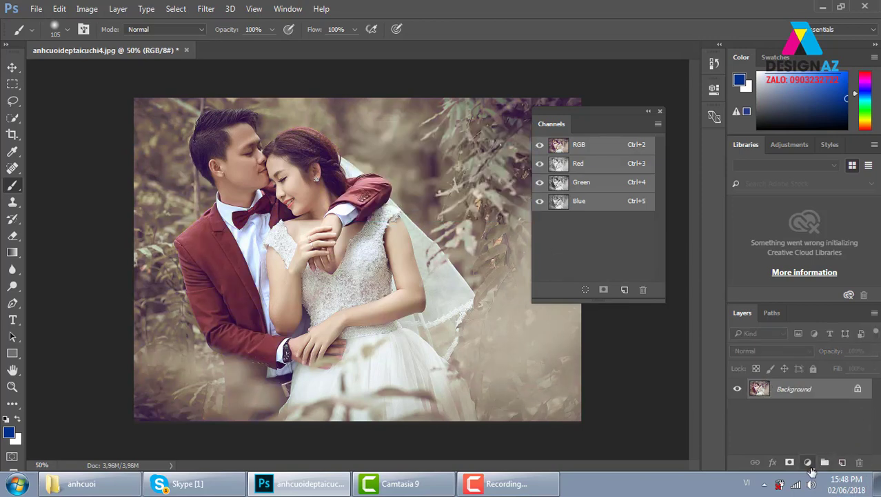
# Add a Gradient Map adjustment layer and change its dark stop to bright blue 0598ed, making a blue-to-white gradient
pyautogui.click(808, 462)
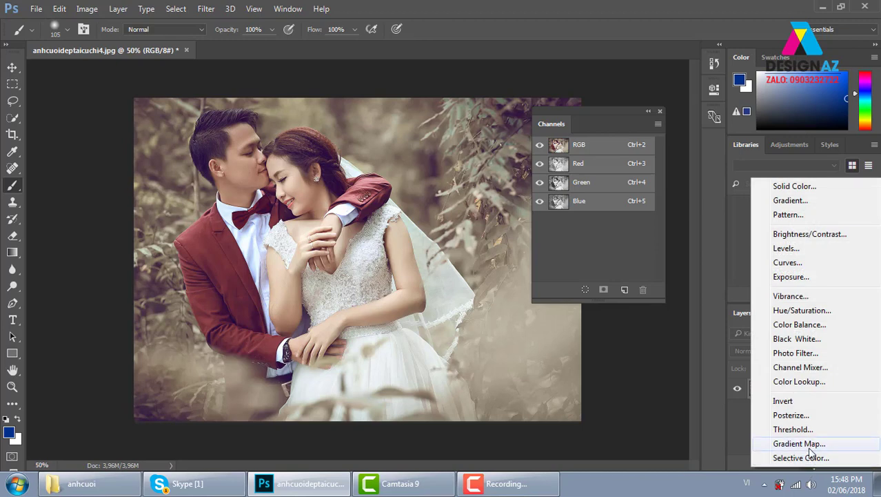
pyautogui.click(811, 449)
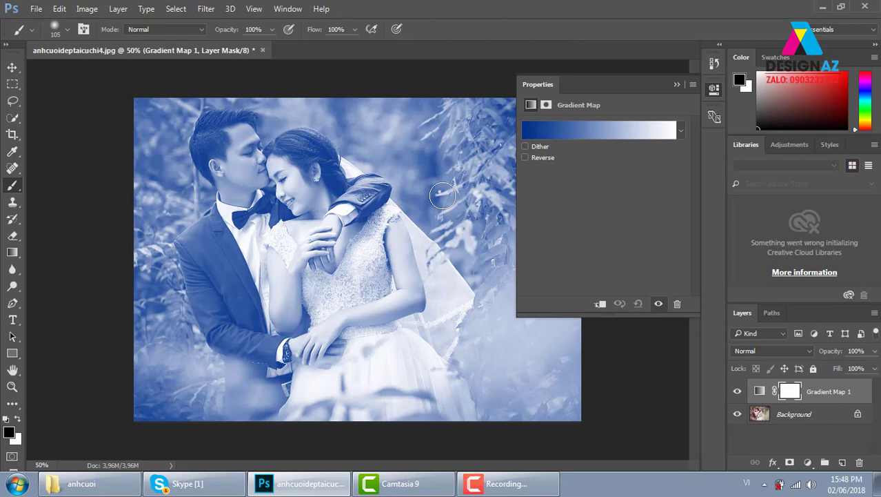
pyautogui.click(558, 131)
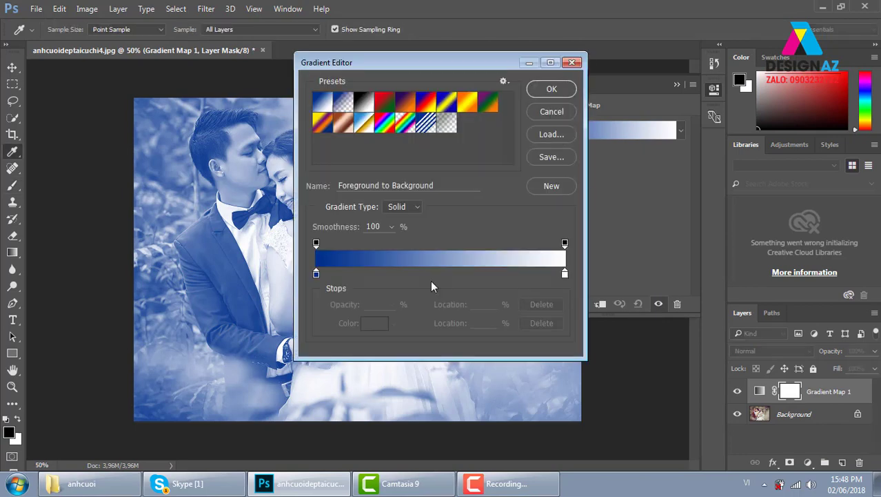
pyautogui.click(315, 273)
pyautogui.click(372, 324)
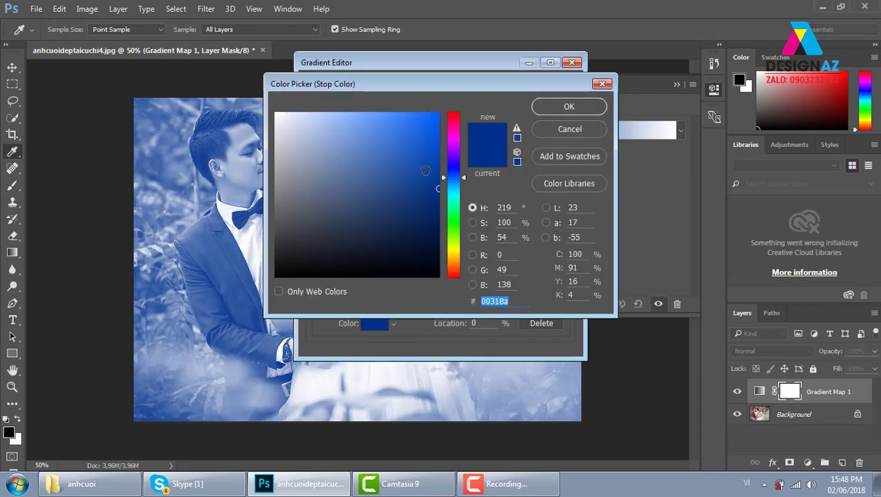
pyautogui.moveTo(461, 211); pyautogui.dragTo(459, 185)
pyautogui.click(438, 113)
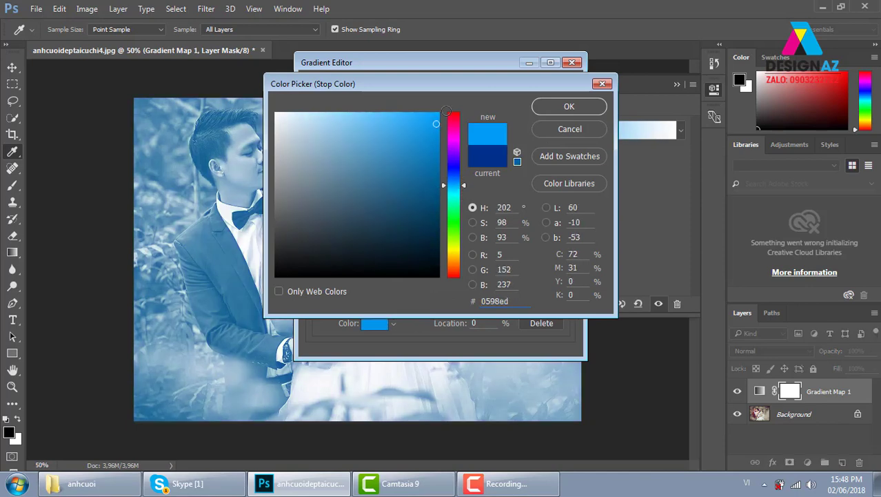
pyautogui.click(569, 106)
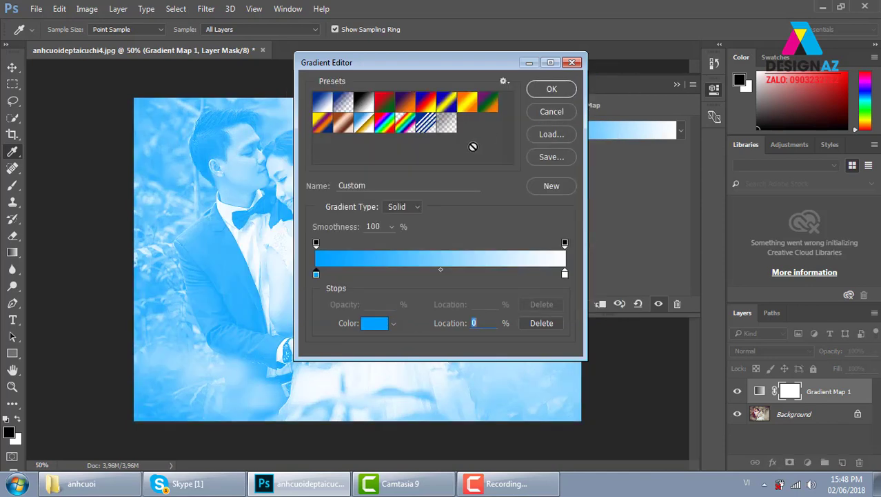
pyautogui.click(559, 90)
# Set the Gradient Map 1 layer's blend mode to Soft Light
pyautogui.press('b')
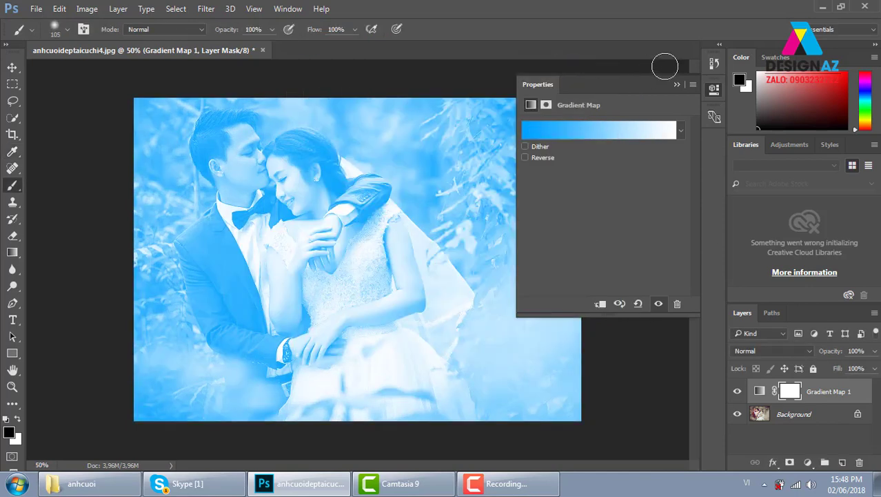
pyautogui.click(678, 85)
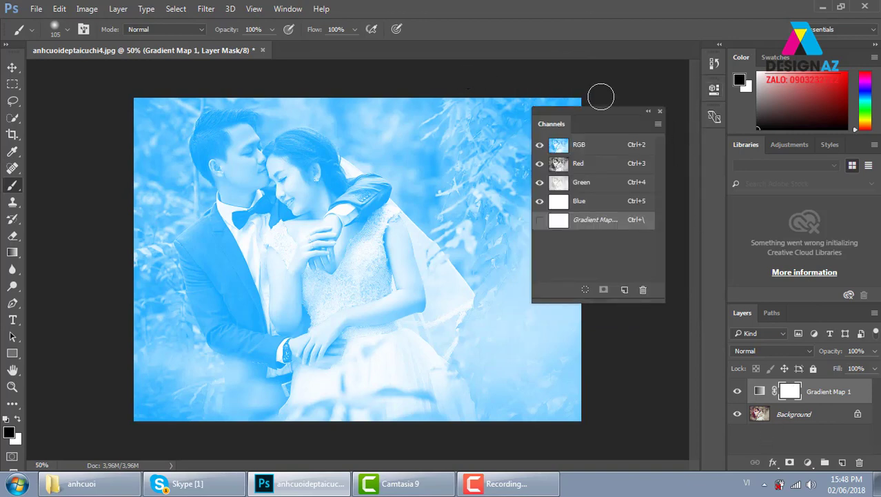
pyautogui.click(660, 111)
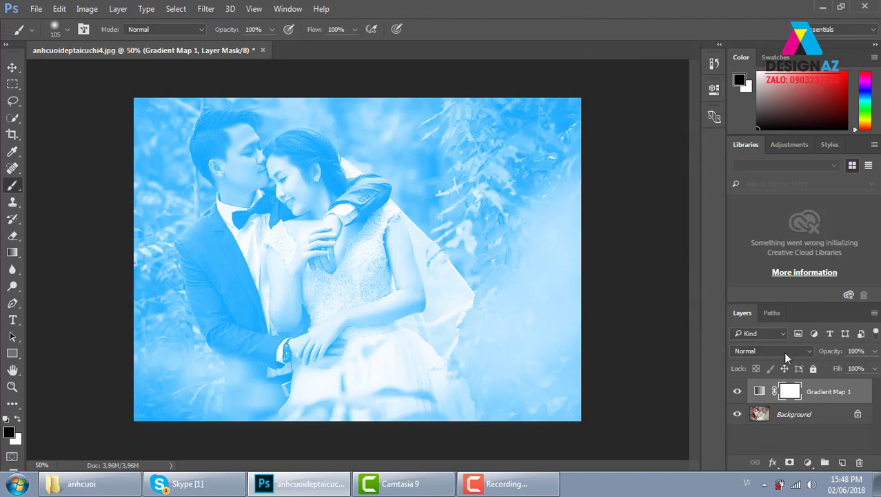
pyautogui.click(783, 351)
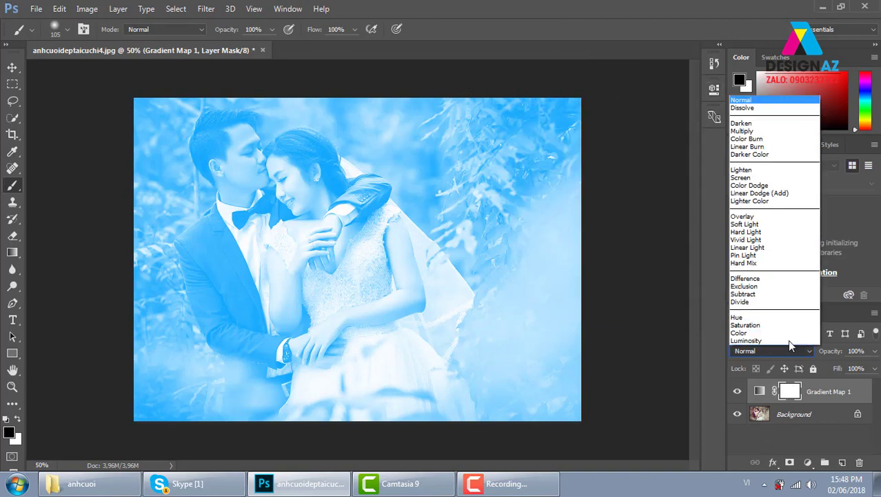
pyautogui.click(756, 224)
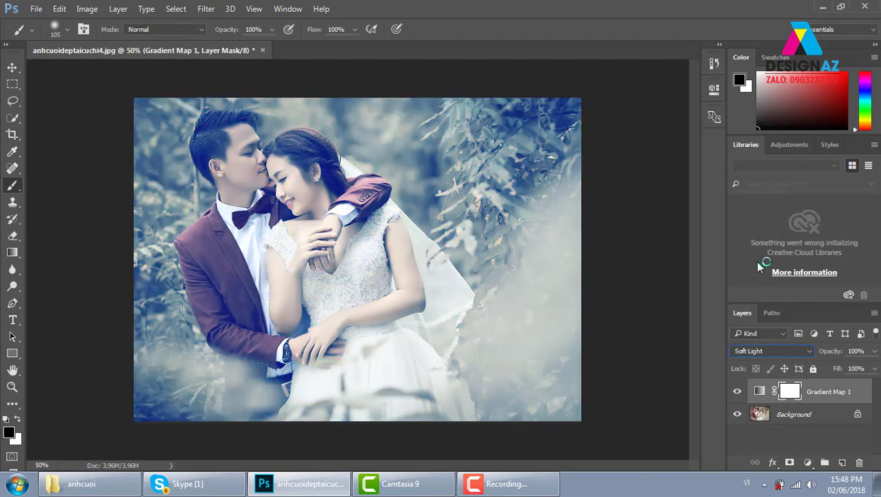
# Toggle Gradient Map 1's visibility to compare the Soft Light look against the original photo
pyautogui.click(738, 391)
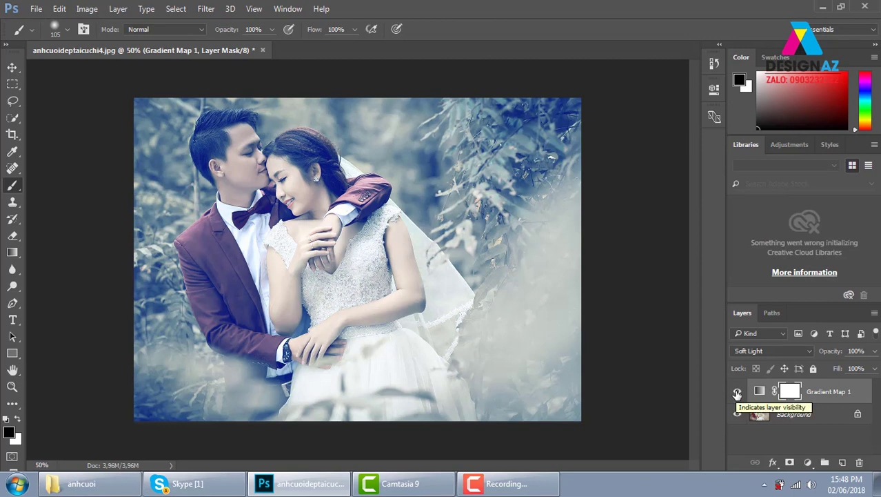
pyautogui.click(737, 391)
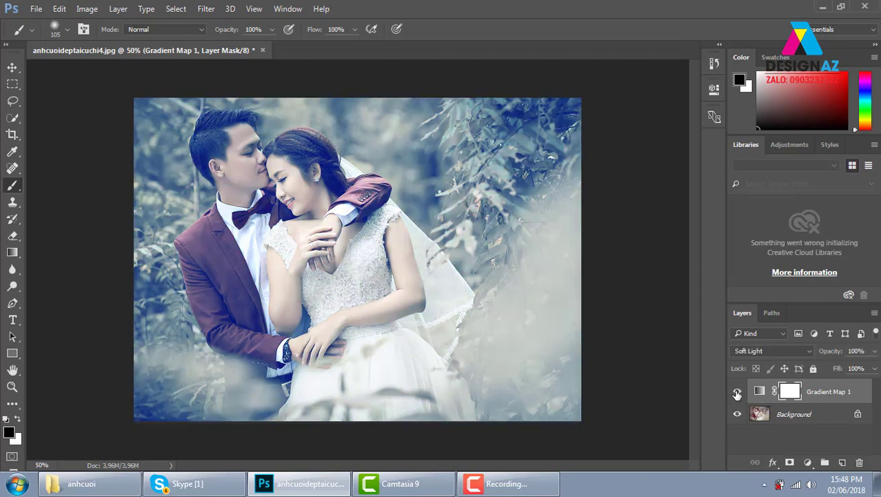
pyautogui.click(737, 392)
pyautogui.click(737, 391)
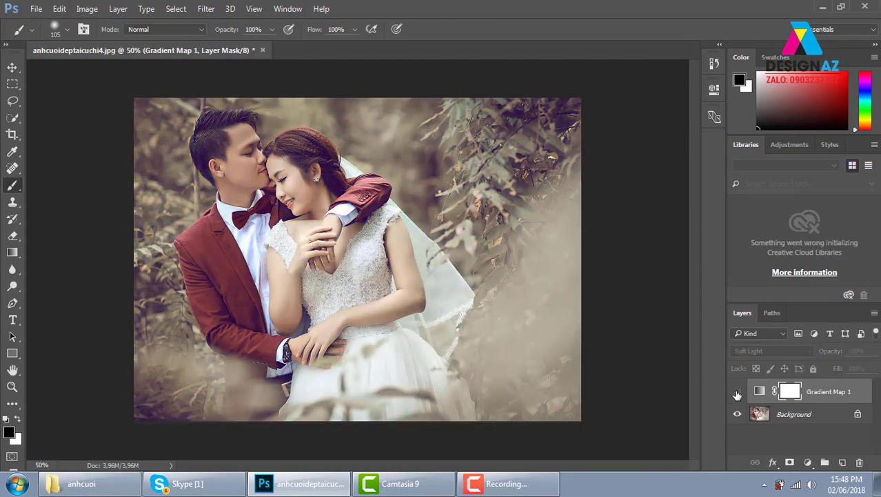
# Delete the gradient map's layer mask and then the Gradient Map 1 layer itself
pyautogui.click(12, 66)
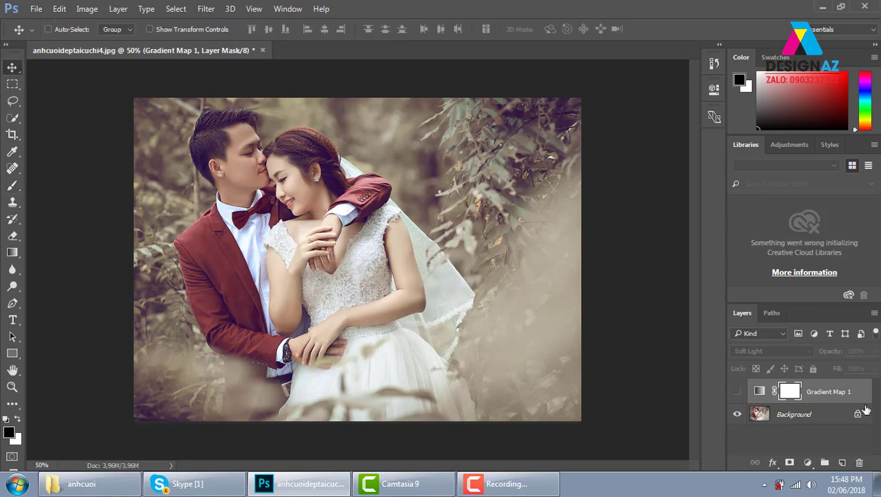
pyautogui.click(859, 462)
pyautogui.click(417, 185)
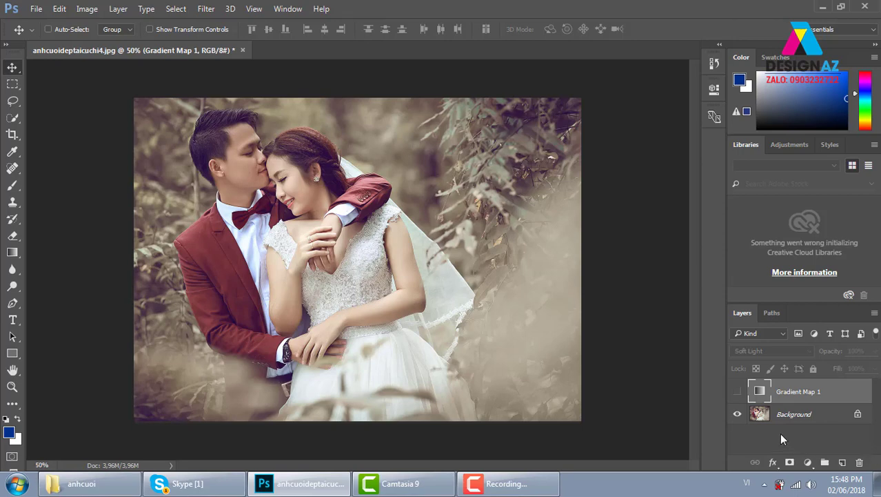
pyautogui.click(860, 462)
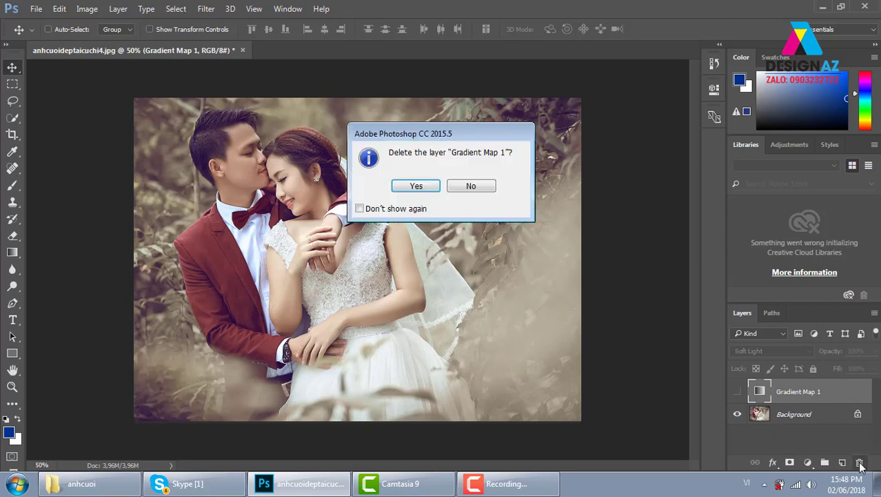
pyautogui.click(423, 190)
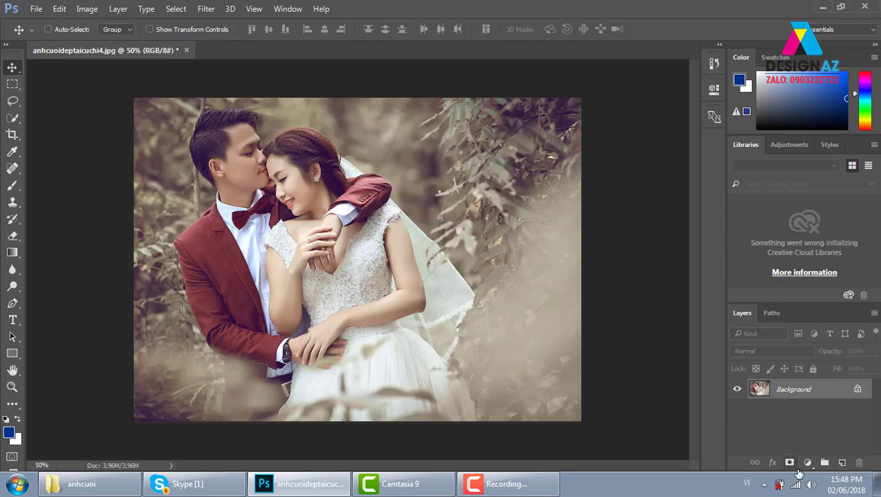
# Add a Curves adjustment layer and pencil a flat horizontal line across its Blue channel curve
pyautogui.click(808, 462)
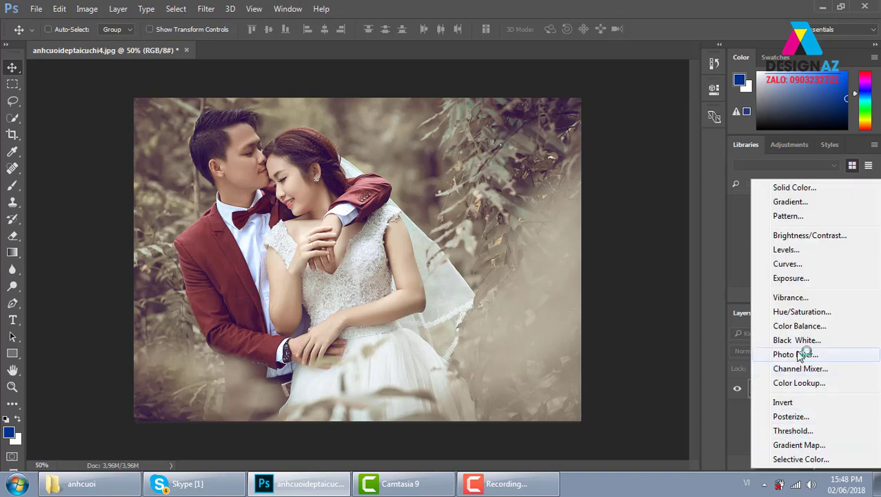
pyautogui.click(786, 263)
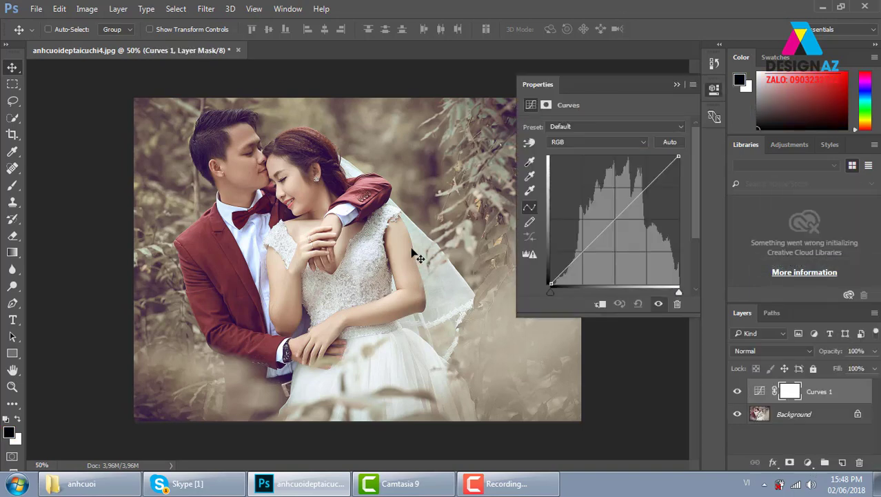
pyautogui.click(639, 141)
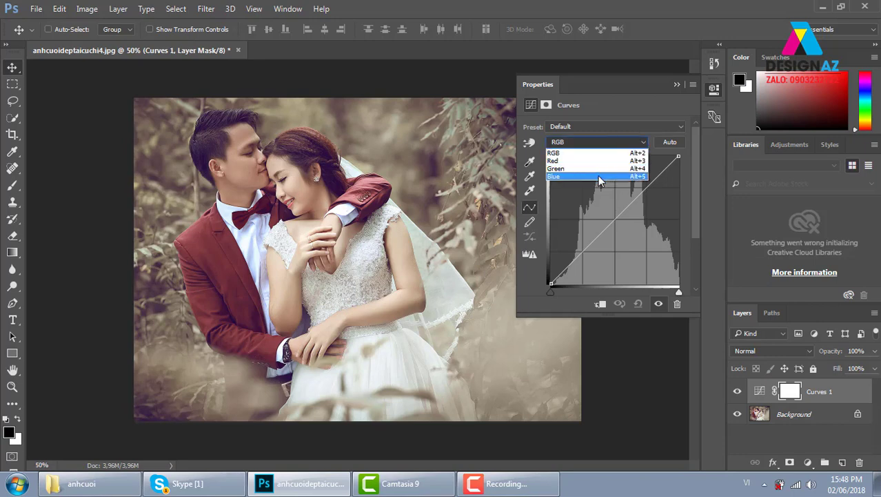
pyautogui.click(598, 172)
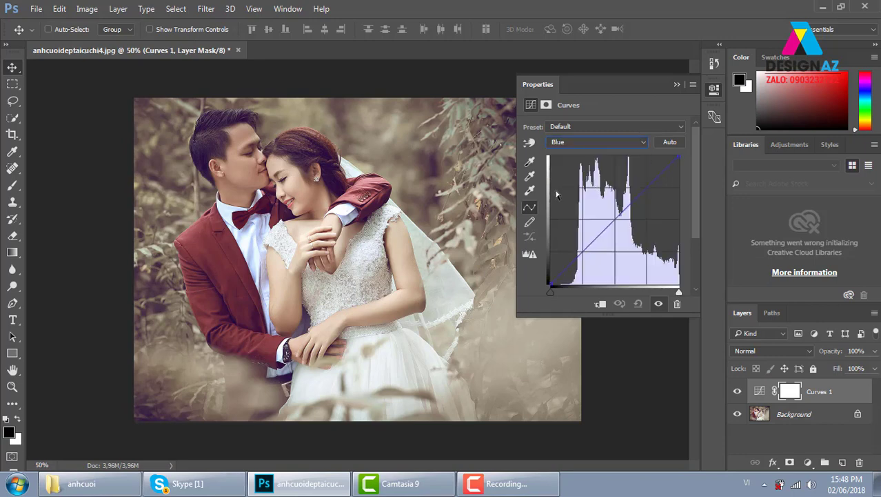
pyautogui.click(531, 223)
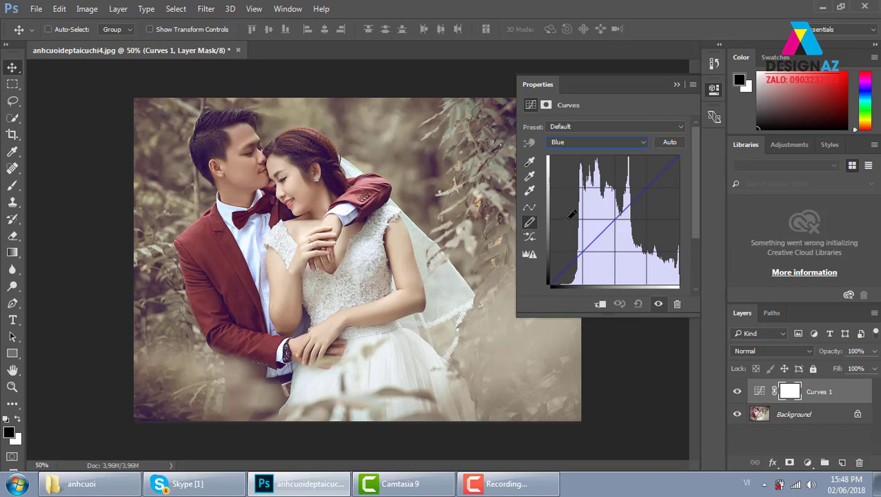
pyautogui.moveTo(554, 218); pyautogui.dragTo(647, 219)
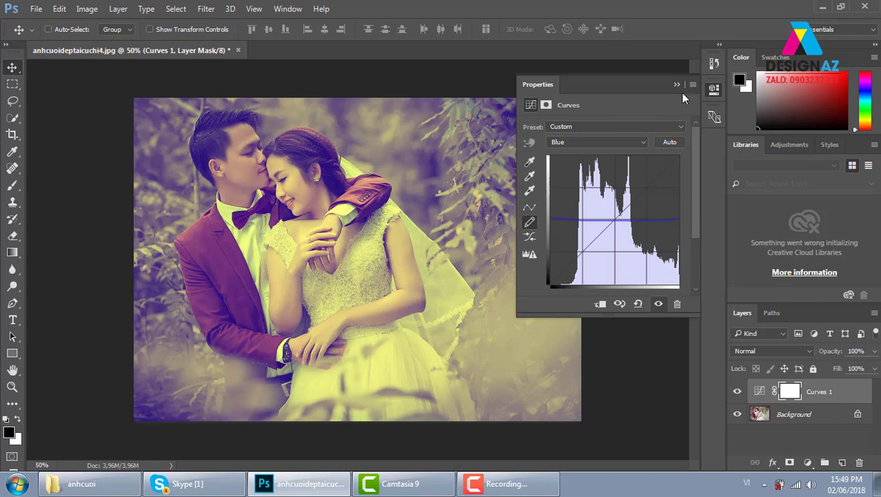
# Set the Curves 1 layer's blend mode to Soft Light
pyautogui.click(676, 85)
pyautogui.click(794, 349)
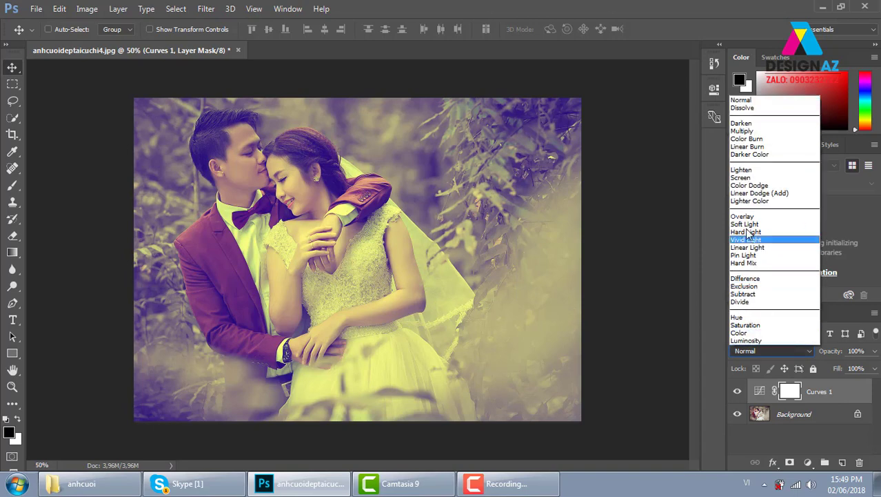
pyautogui.click(753, 224)
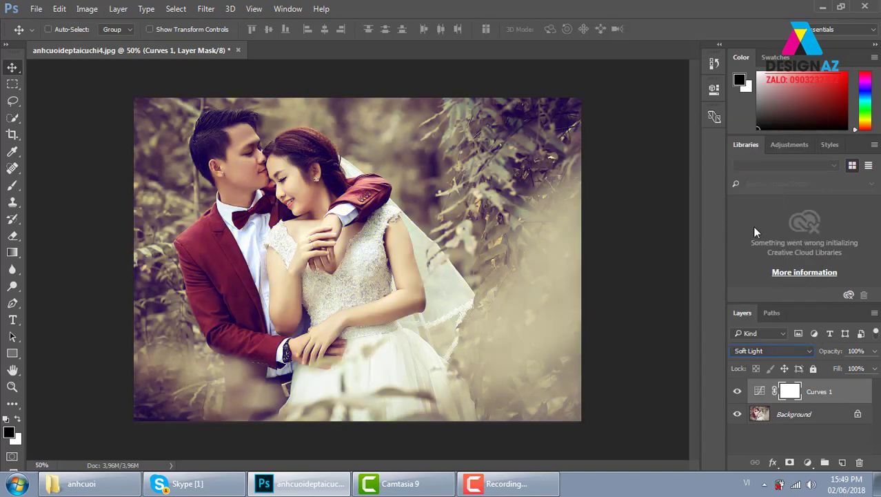
# Toggle Curves 1 on and off to compare, leaving it visible with its adjustment targeted
pyautogui.click(738, 391)
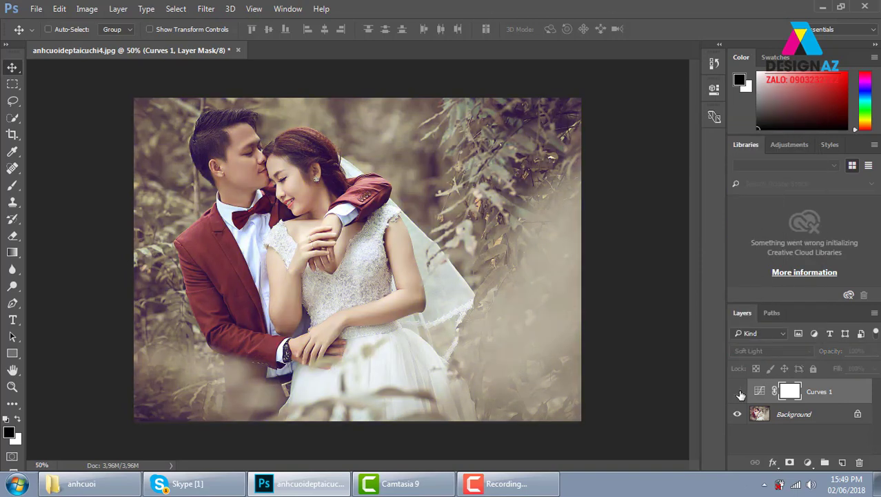
pyautogui.click(738, 391)
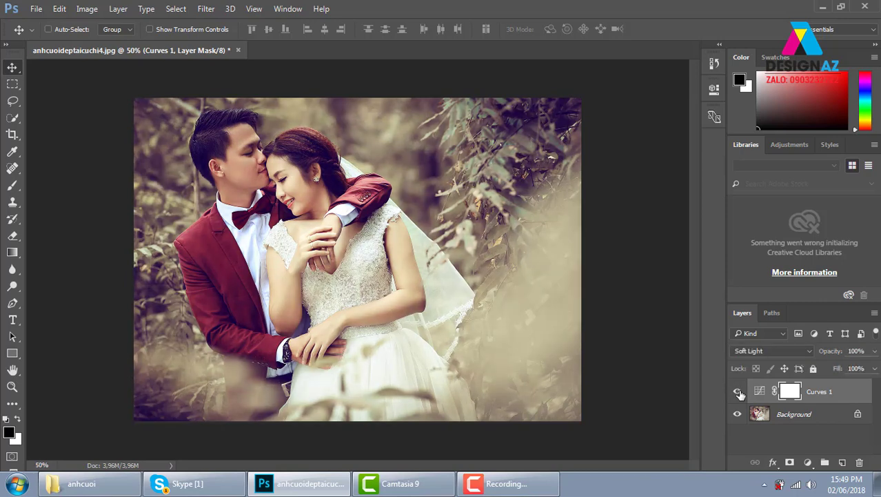
pyautogui.click(739, 392)
pyautogui.click(738, 391)
pyautogui.click(738, 391)
pyautogui.click(738, 391)
pyautogui.click(760, 391)
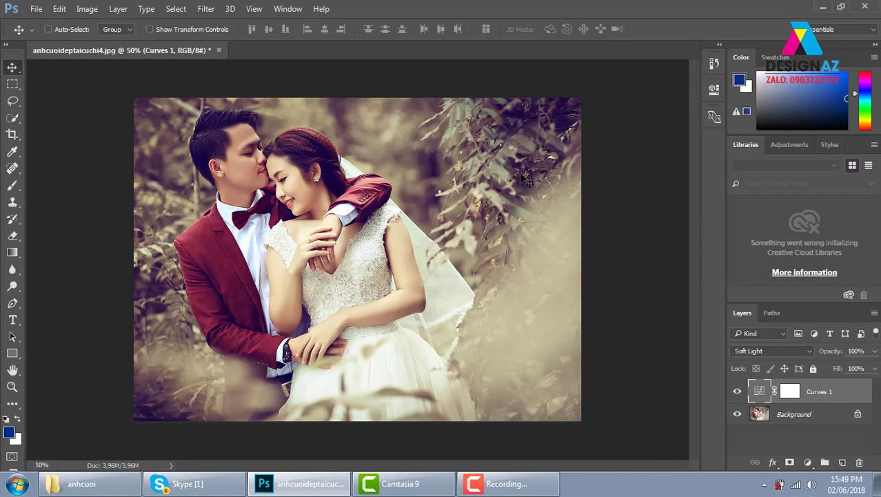
pyautogui.click(509, 485)
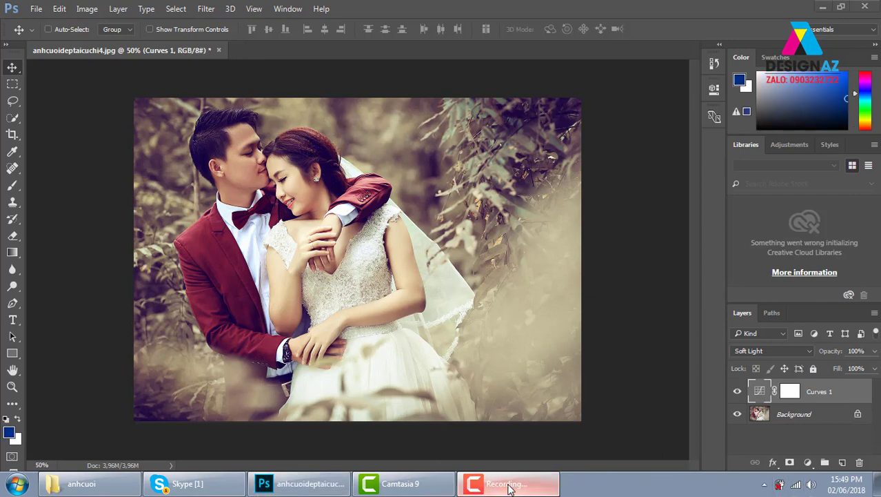